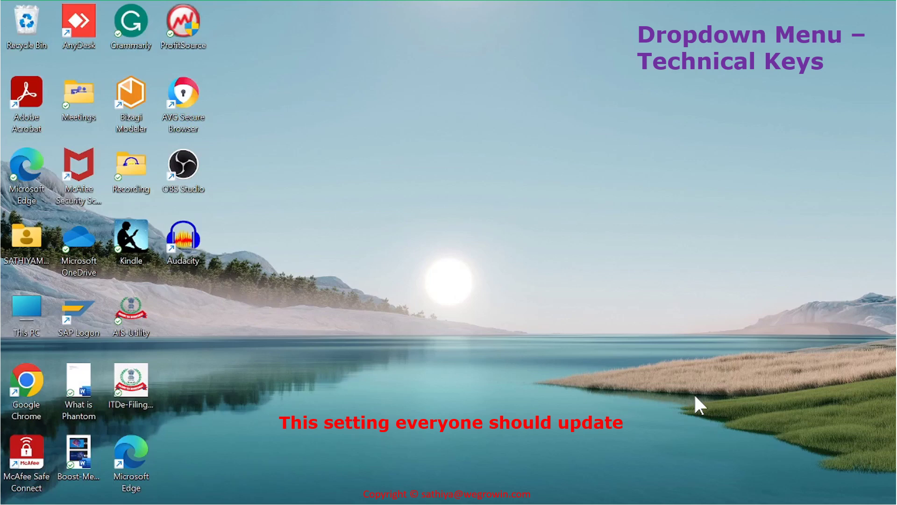
Log on through SAP Logon to reach the SAP Easy Access menu with Favorites and SAP Menu
{"action": "mouse_move", "coordinate": [519, 503]}
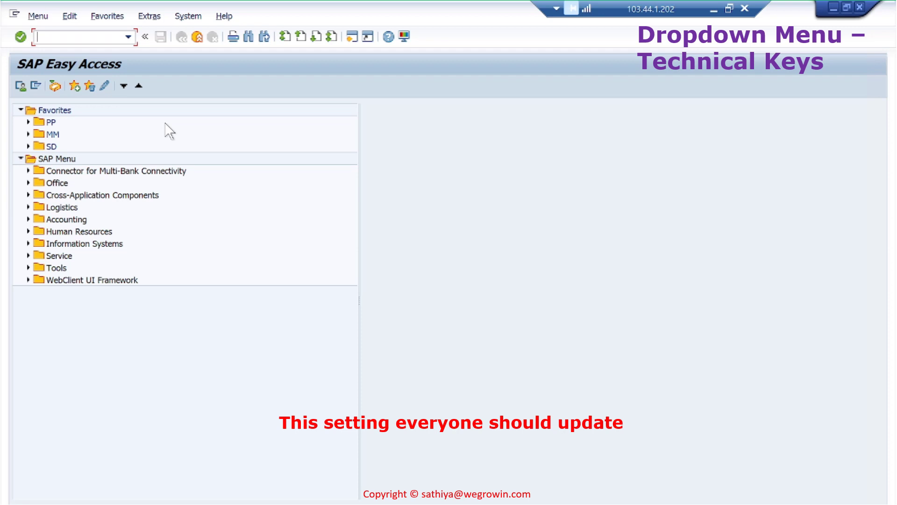
Expand Logistics > Production > Master Data > Material Master > Material > Create (General) and start MM01 - Immediately
{"action": "type", "text": "MM01"}
{"action": "left_click", "coordinate": [28, 207]}
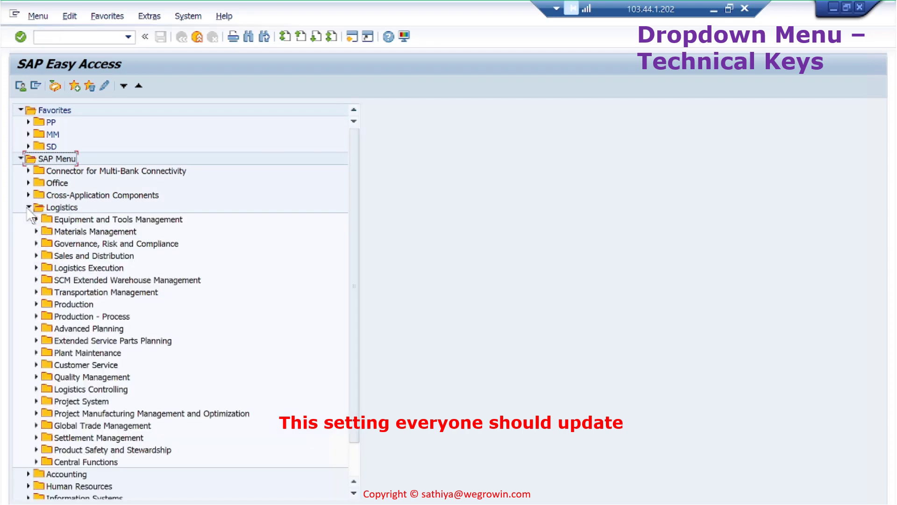
{"action": "left_click", "coordinate": [36, 304]}
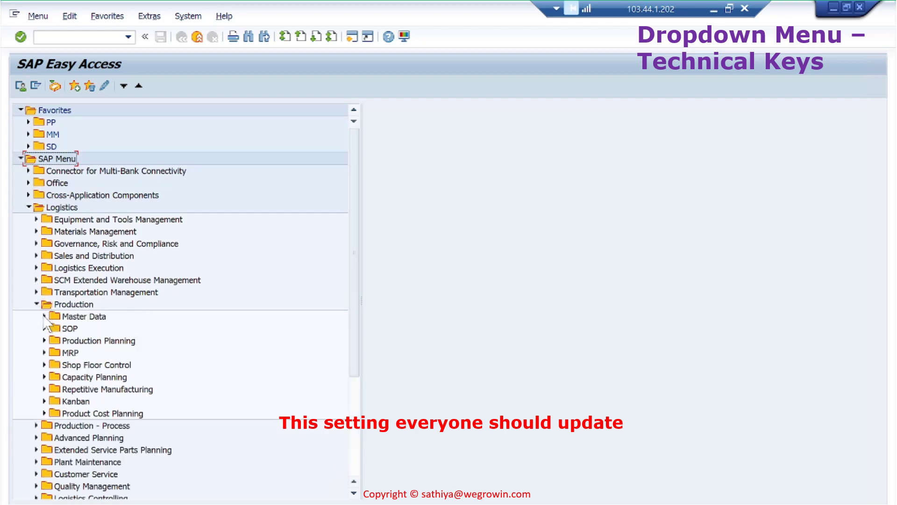
{"action": "left_click", "coordinate": [44, 316]}
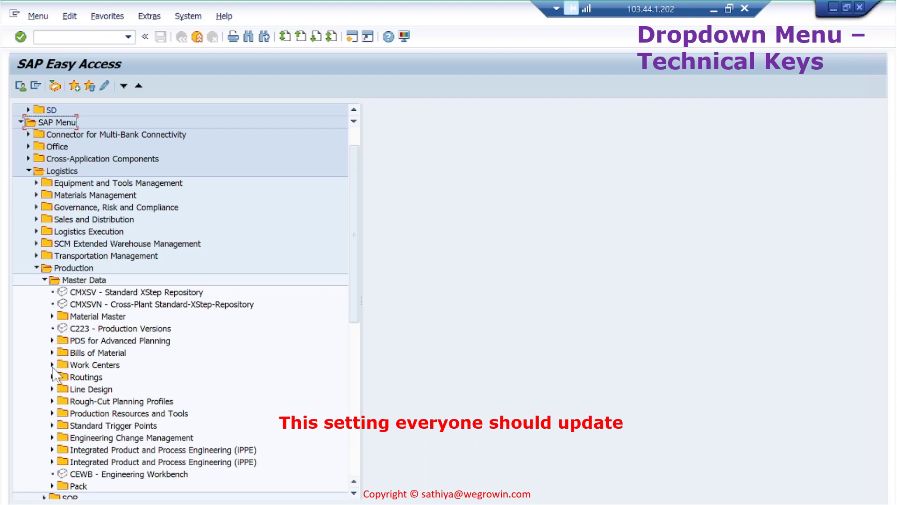
{"action": "left_click", "coordinate": [53, 317]}
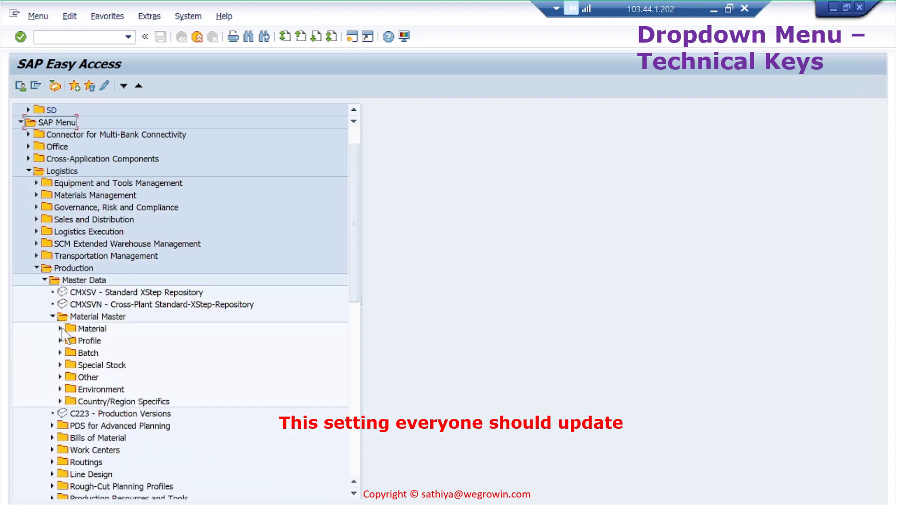
{"action": "left_click", "coordinate": [61, 328]}
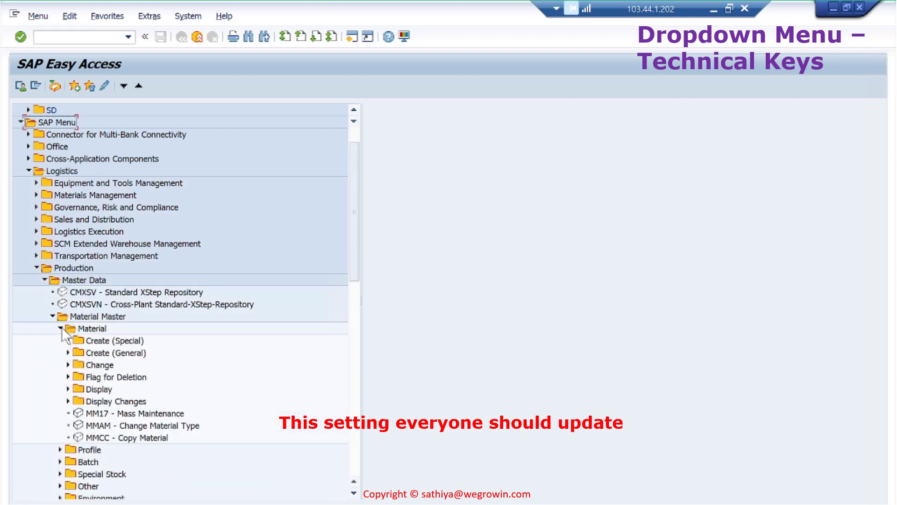
{"action": "left_click", "coordinate": [68, 353]}
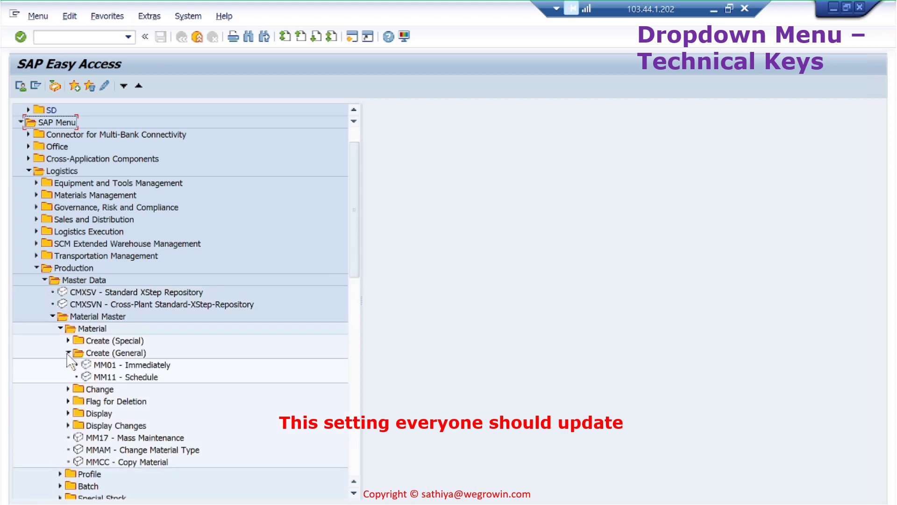
{"action": "double_click", "coordinate": [103, 365]}
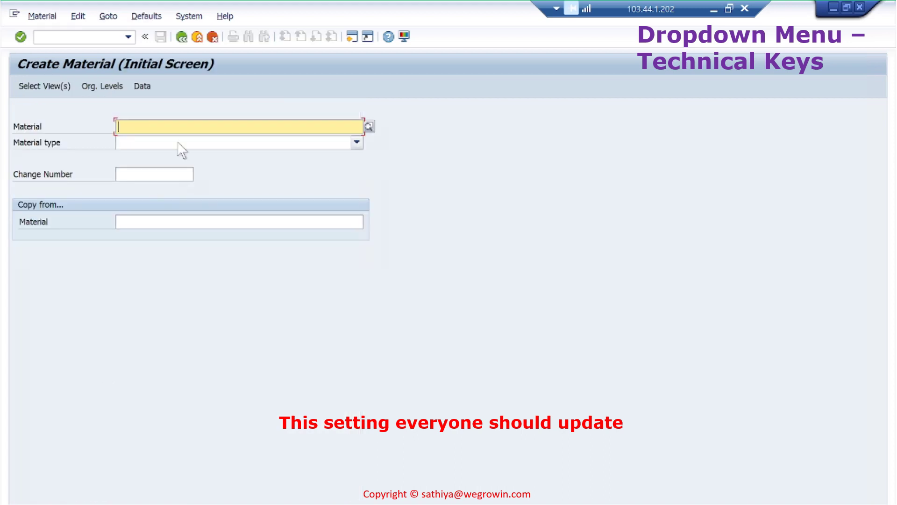
Enter material SGMC-TRNG-CP1017, browse the Material type list without choosing, then enter /omm01 as the command
{"action": "type", "text": "SGMC-"}
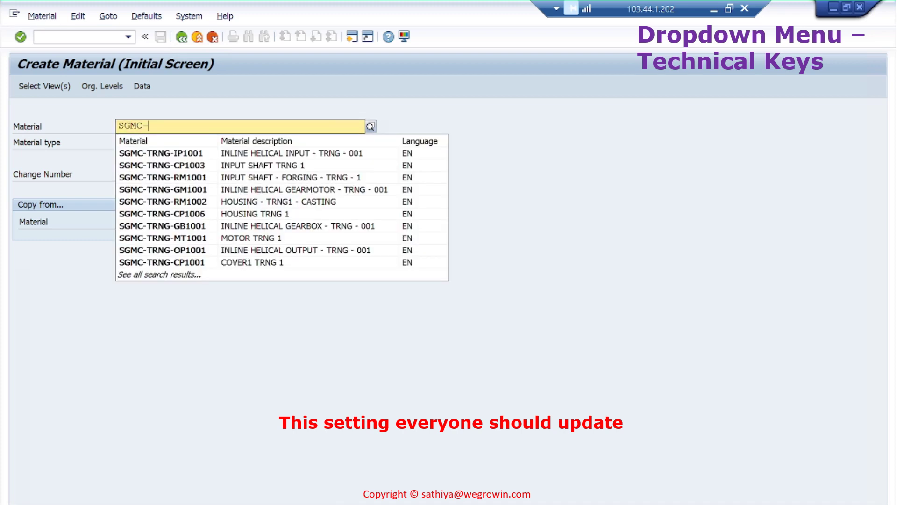
{"action": "type", "text": "TRNG-CP10"}
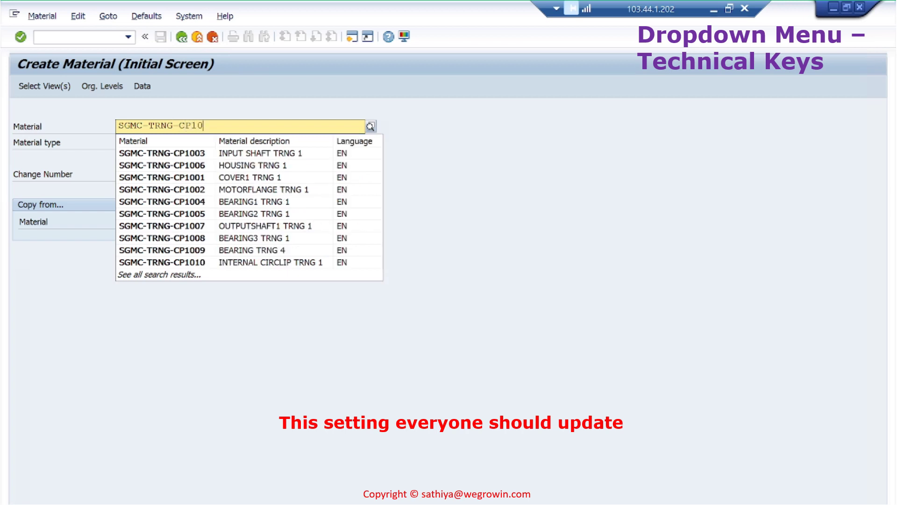
{"action": "type", "text": "17"}
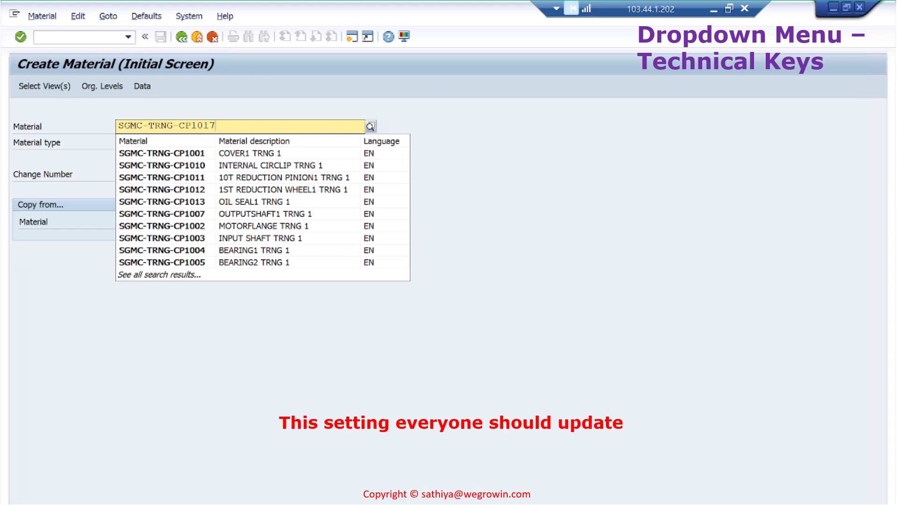
{"action": "left_click", "coordinate": [493, 122]}
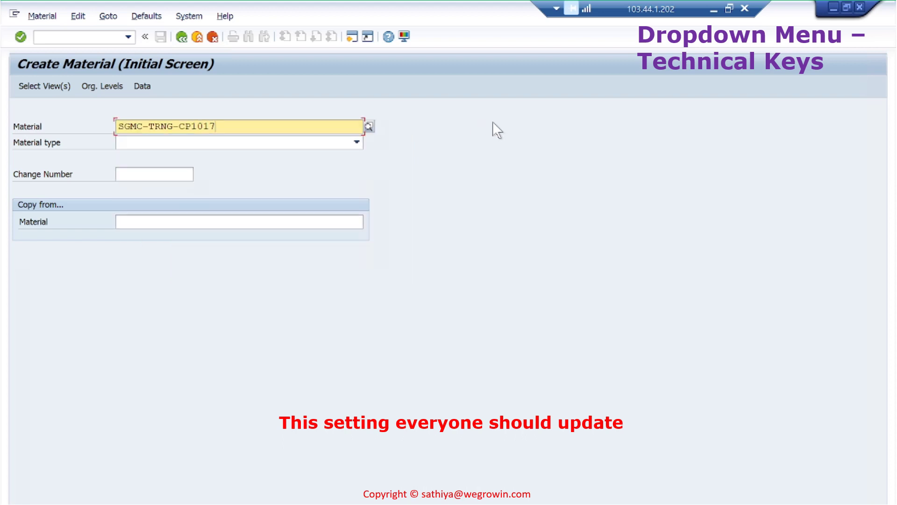
{"action": "left_click", "coordinate": [357, 142]}
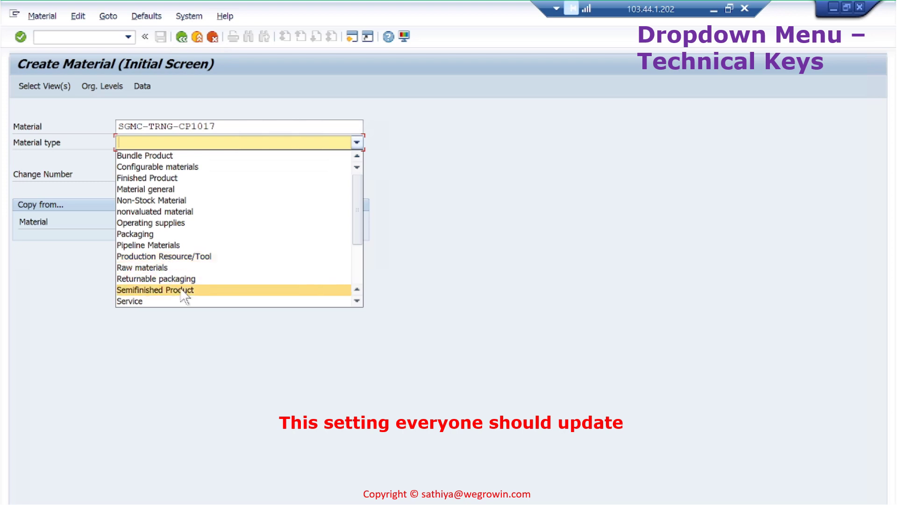
{"action": "scroll", "coordinate": [183, 295], "scroll_direction": "down", "scroll_amount": 2}
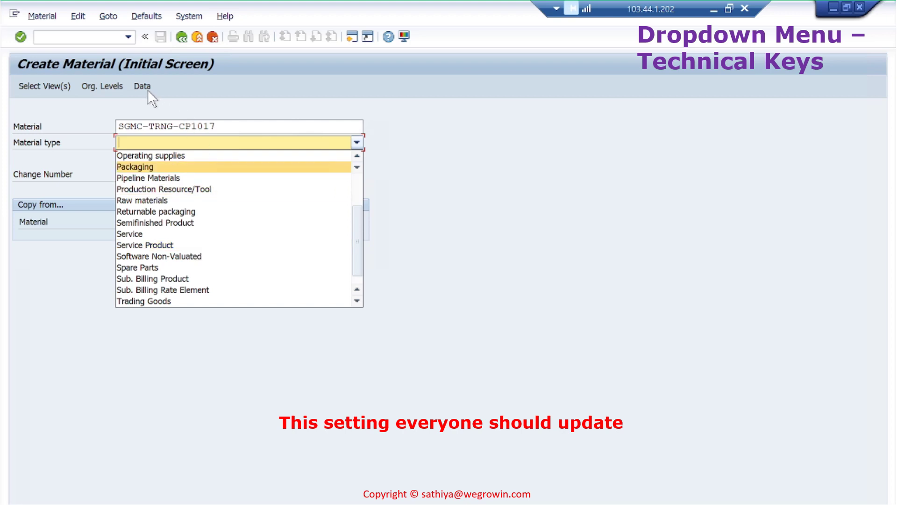
{"action": "key", "text": "Escape"}
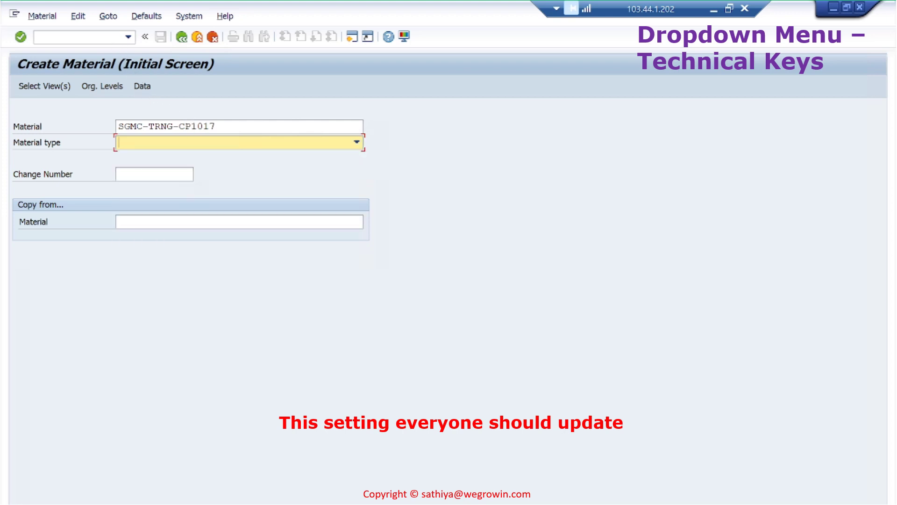
{"action": "left_click", "coordinate": [84, 37]}
{"action": "type", "text": "/om"}
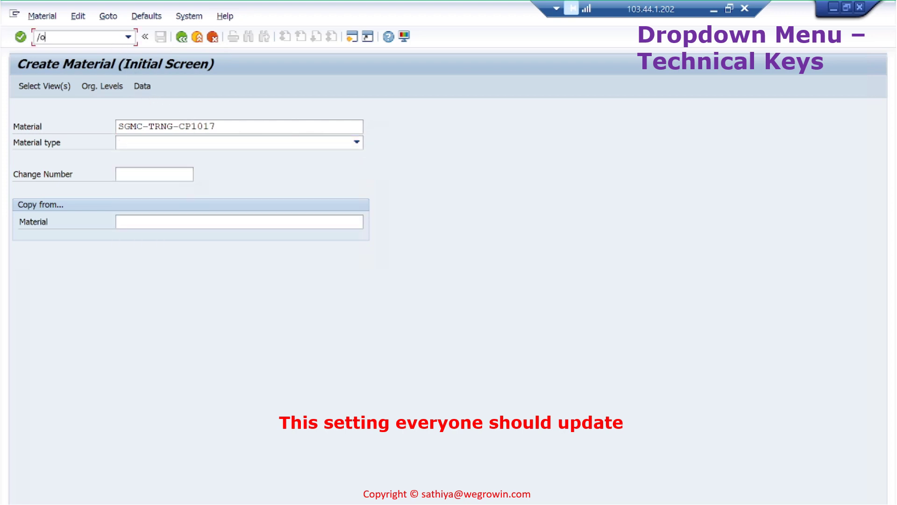
{"action": "type", "text": "m01"}
Open a new session on Create Purchase Order, review its order types keeping Standard PO, then return to Easy Access
{"action": "key", "text": "Return"}
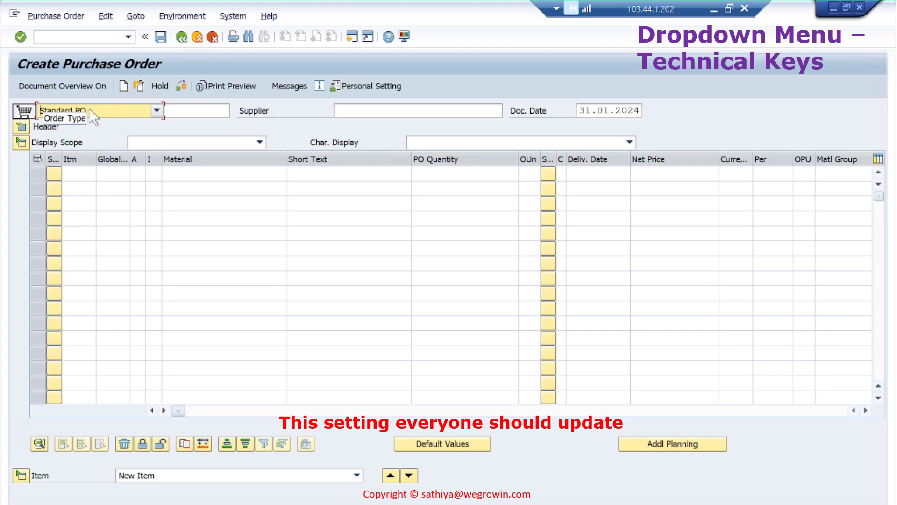
{"action": "left_click", "coordinate": [157, 111]}
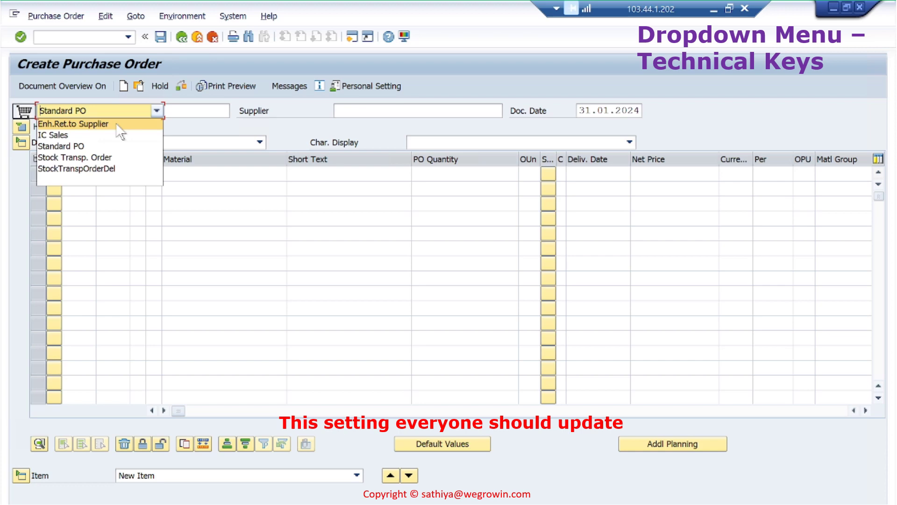
{"action": "left_click", "coordinate": [288, 120]}
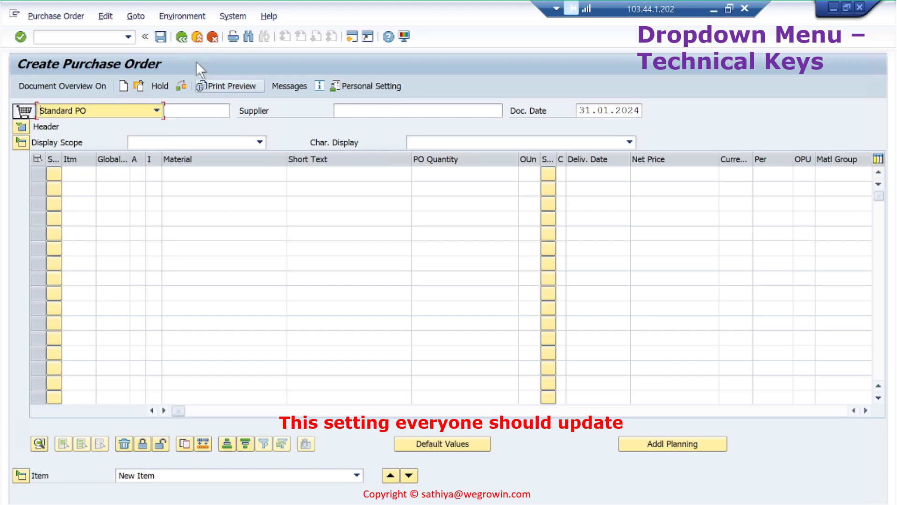
{"action": "key", "text": "F3"}
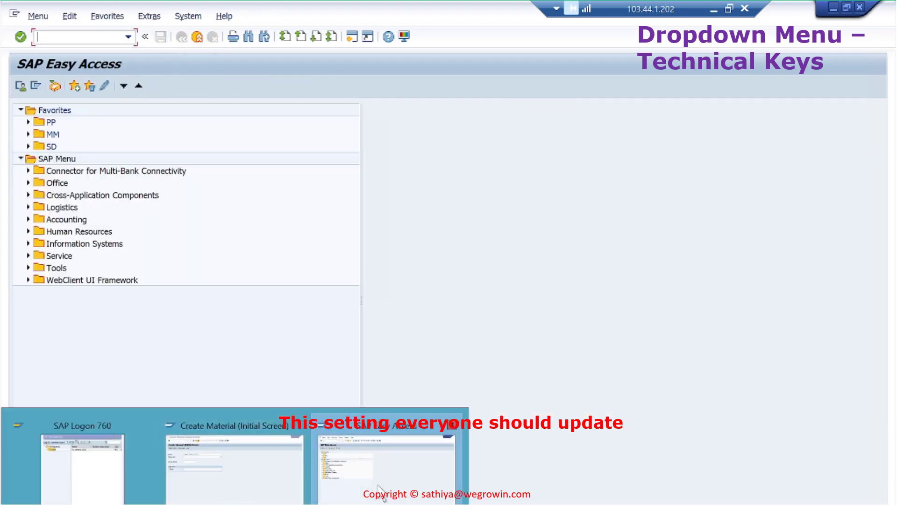
Exit Create Material to Easy Access and enable 'Show keys within dropdown lists' under Interaction Design > Visualization 1
{"action": "left_click", "coordinate": [251, 467]}
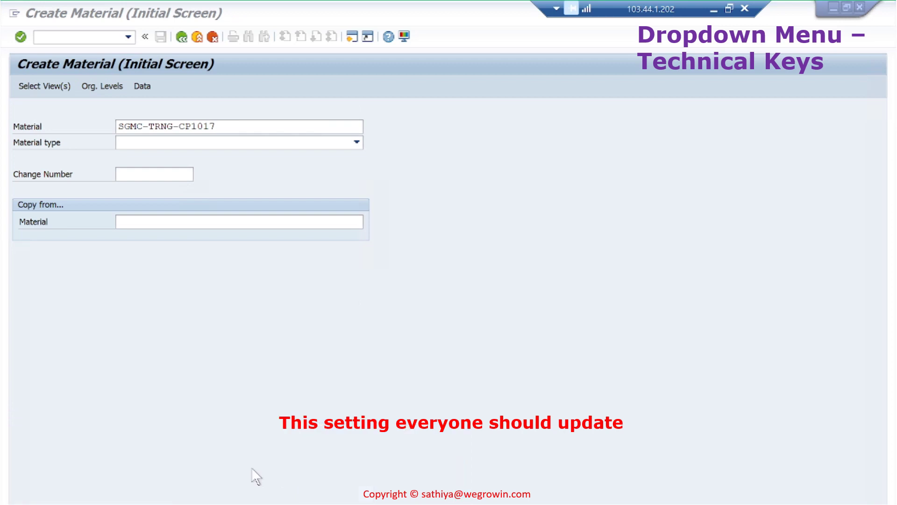
{"action": "left_click", "coordinate": [181, 37]}
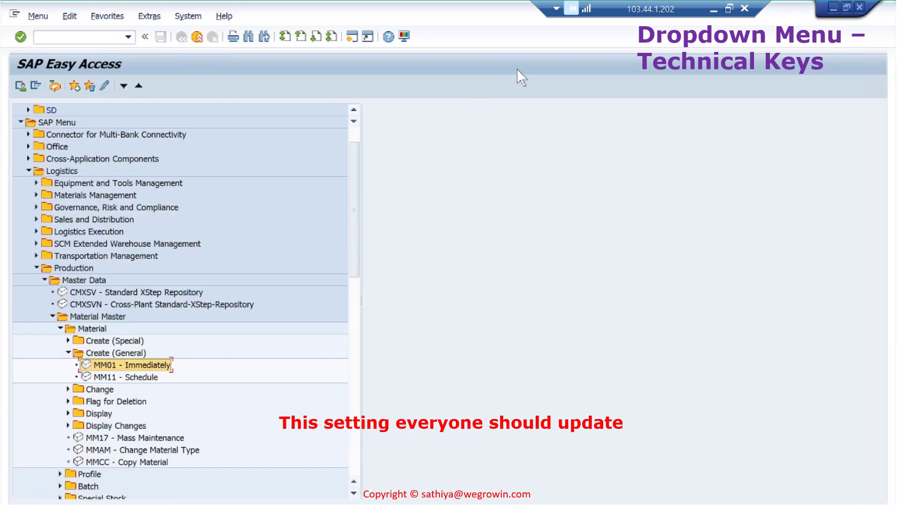
{"action": "left_click", "coordinate": [405, 36]}
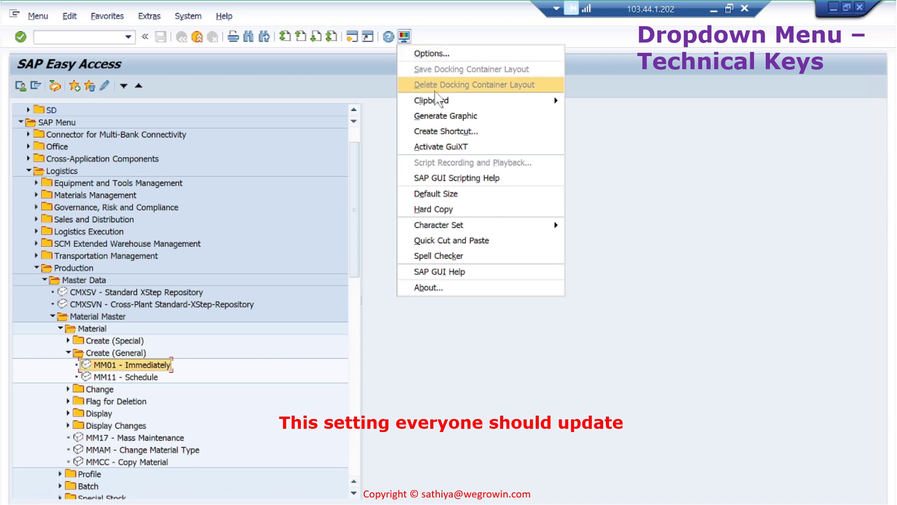
{"action": "left_click", "coordinate": [446, 53]}
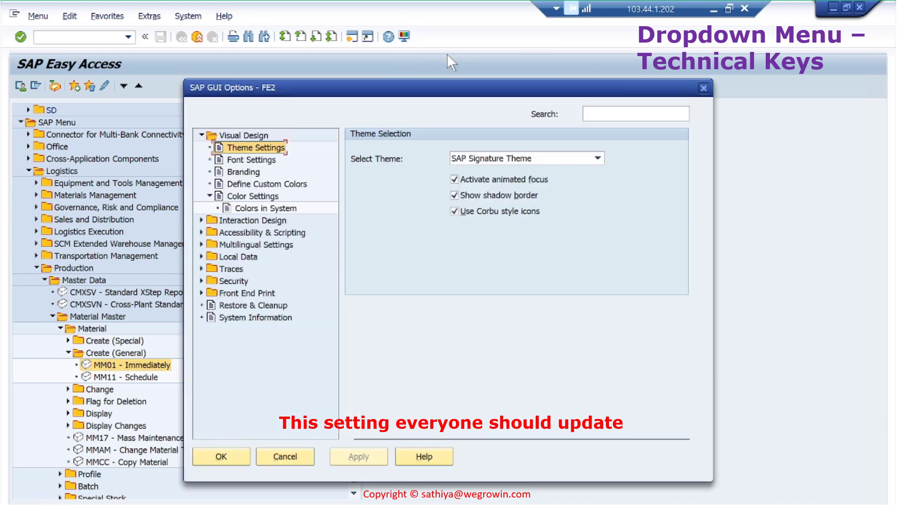
{"action": "left_click", "coordinate": [201, 220]}
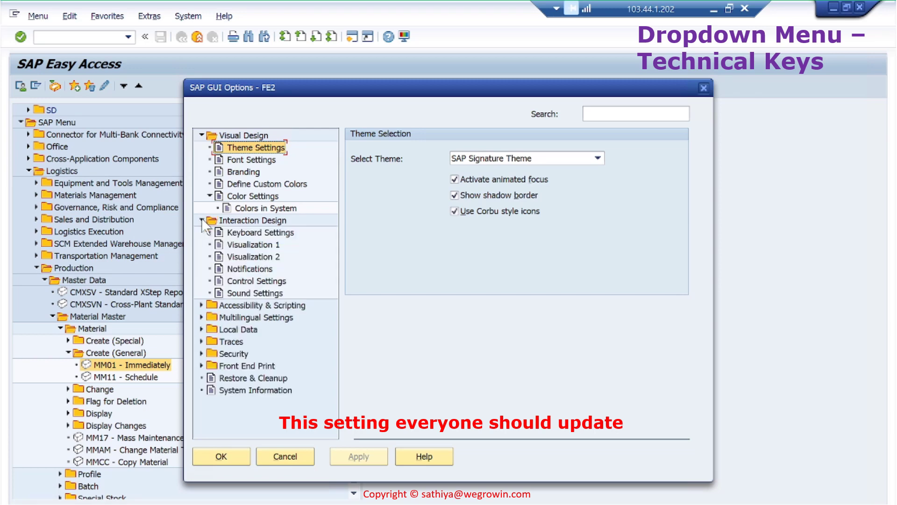
{"action": "left_click", "coordinate": [250, 244]}
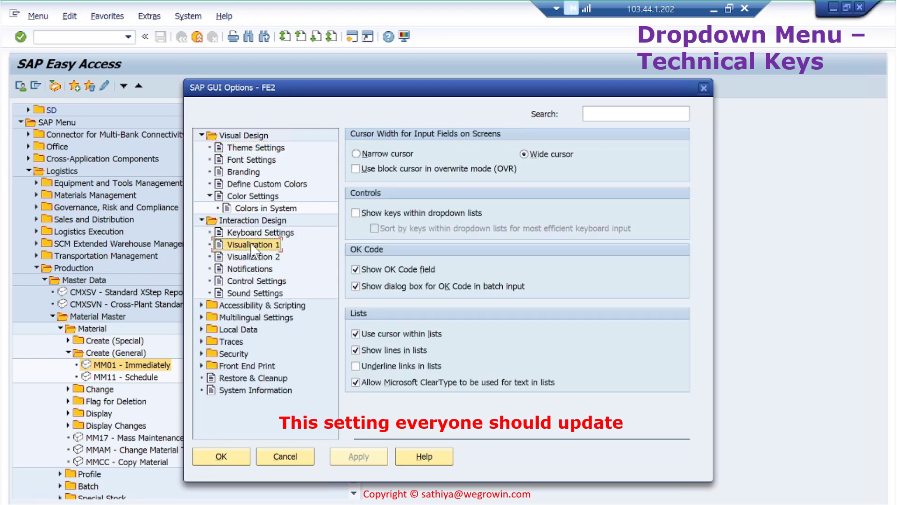
{"action": "left_click", "coordinate": [355, 212]}
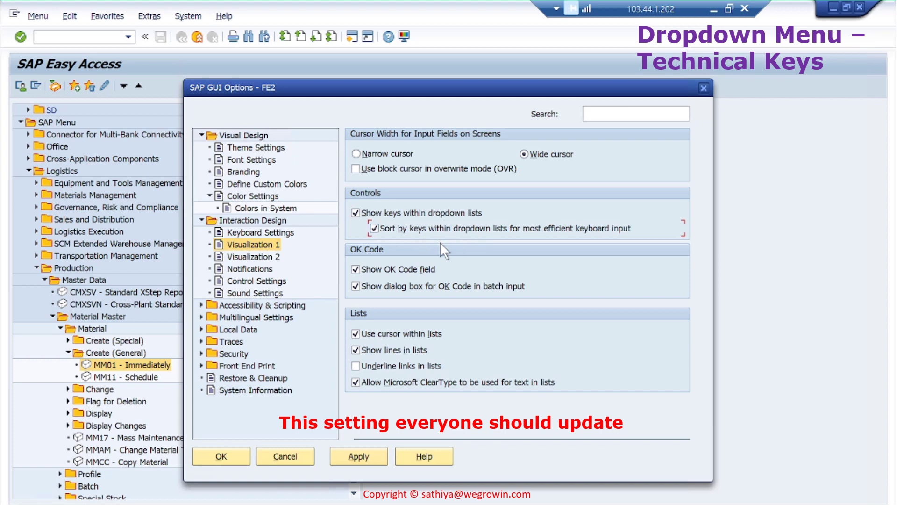
{"action": "left_click", "coordinate": [364, 455]}
{"action": "left_click", "coordinate": [233, 454]}
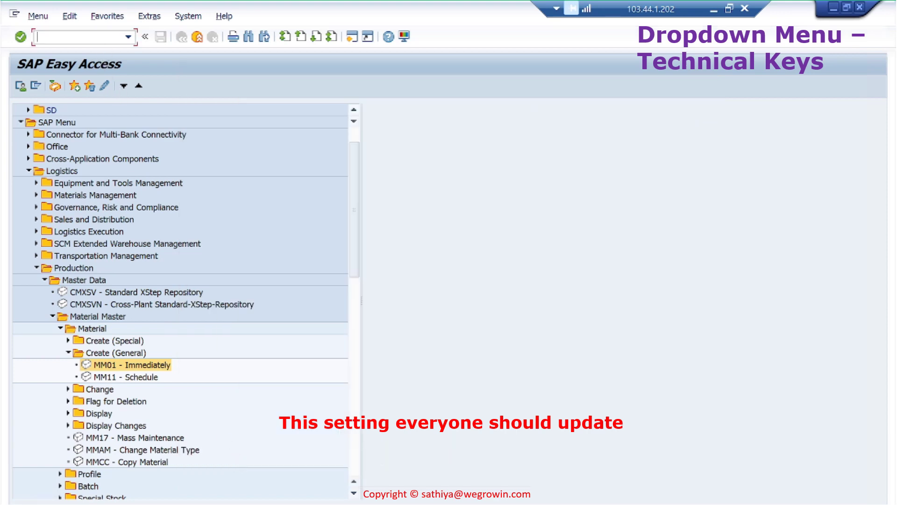
Start transaction MM01 to open the Create Material initial screen
{"action": "type", "text": "mm01"}
{"action": "key", "text": "Escape"}
{"action": "type", "text": "mm01"}
{"action": "key", "text": "Return"}
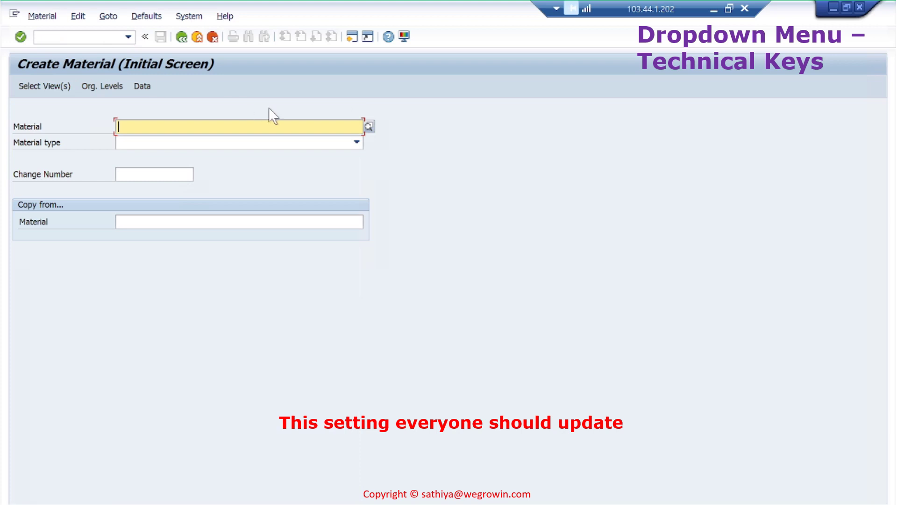
Check the Material type list now shows keys such as BUND and FERT, then enter /ome21n
{"action": "left_click", "coordinate": [356, 143]}
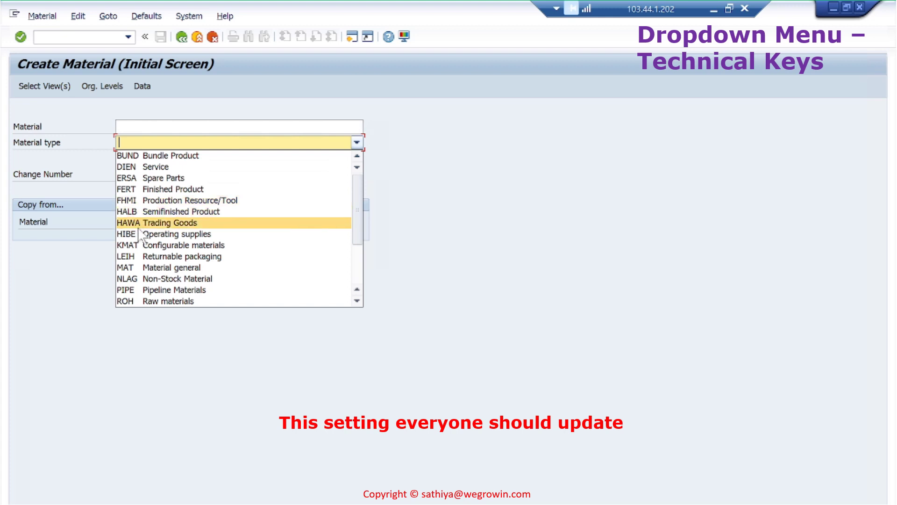
{"action": "key", "text": "Escape"}
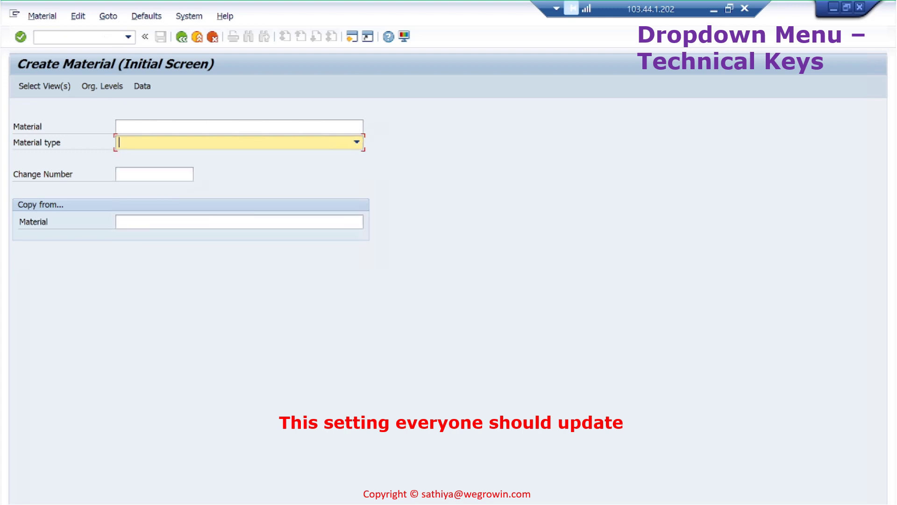
{"action": "left_click", "coordinate": [79, 36]}
{"action": "type", "text": "/"}
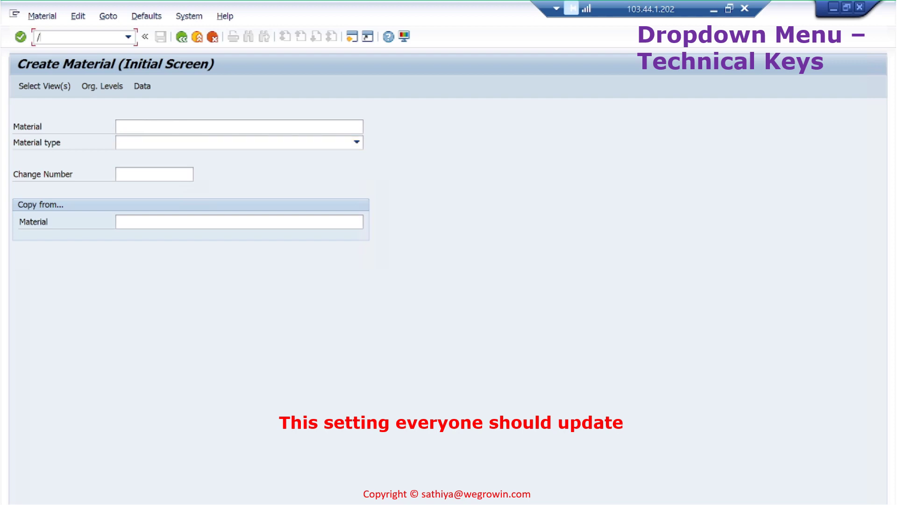
{"action": "type", "text": "ome21n"}
Run /ome21n, review the Order Type and Display Scope lists unchanged, then minimize and restore the SAP window
{"action": "key", "text": "Return"}
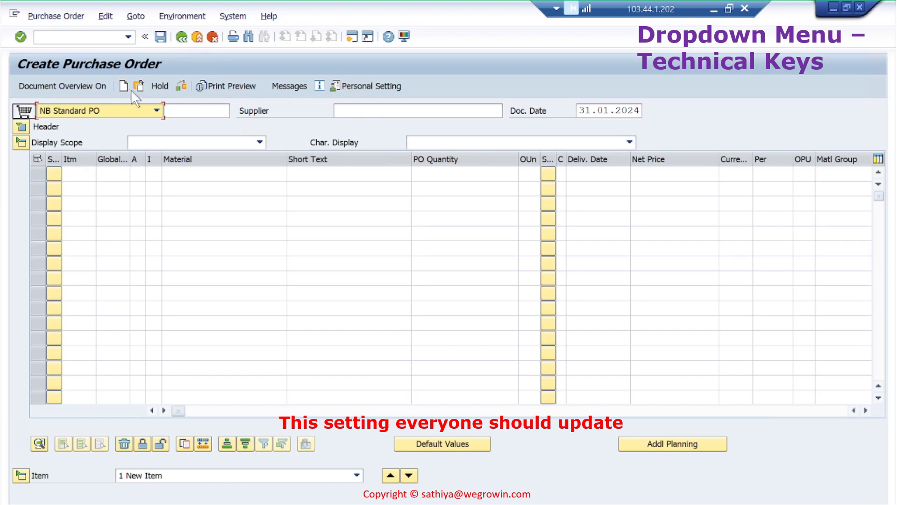
{"action": "left_click", "coordinate": [157, 110]}
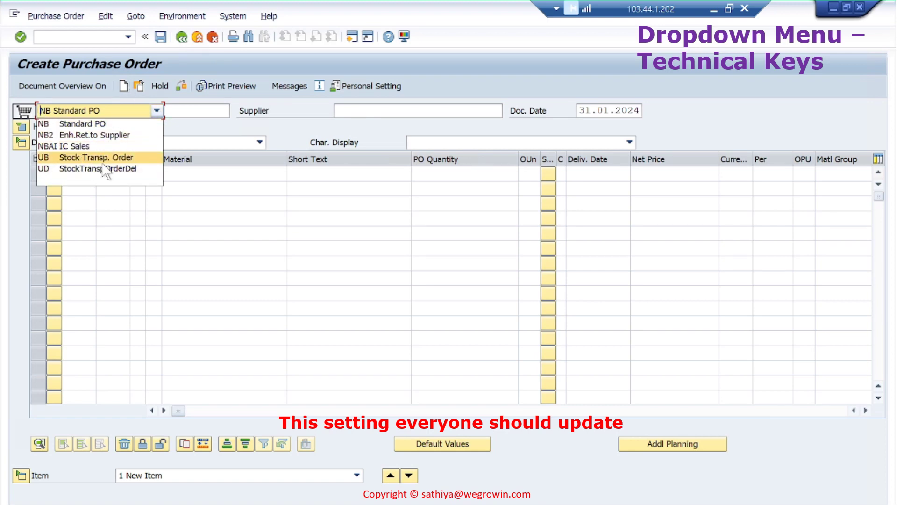
{"action": "left_click", "coordinate": [296, 117]}
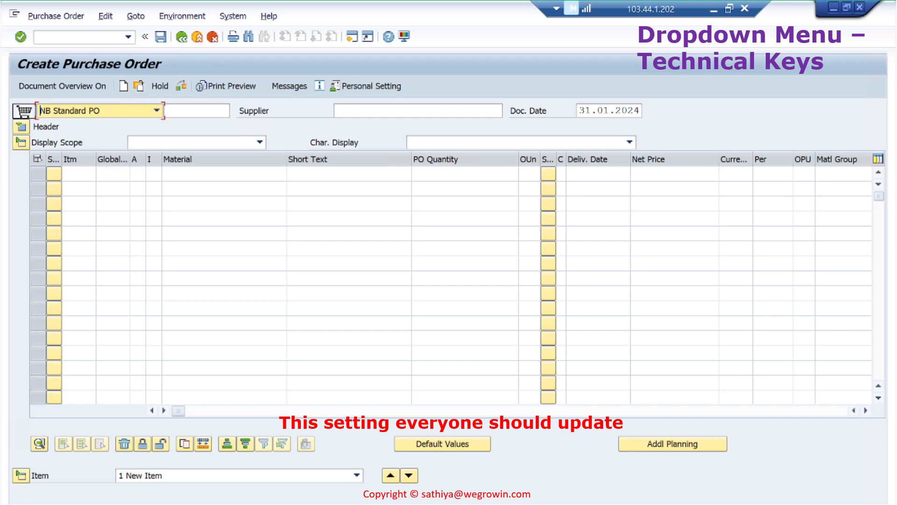
{"action": "left_click", "coordinate": [259, 143]}
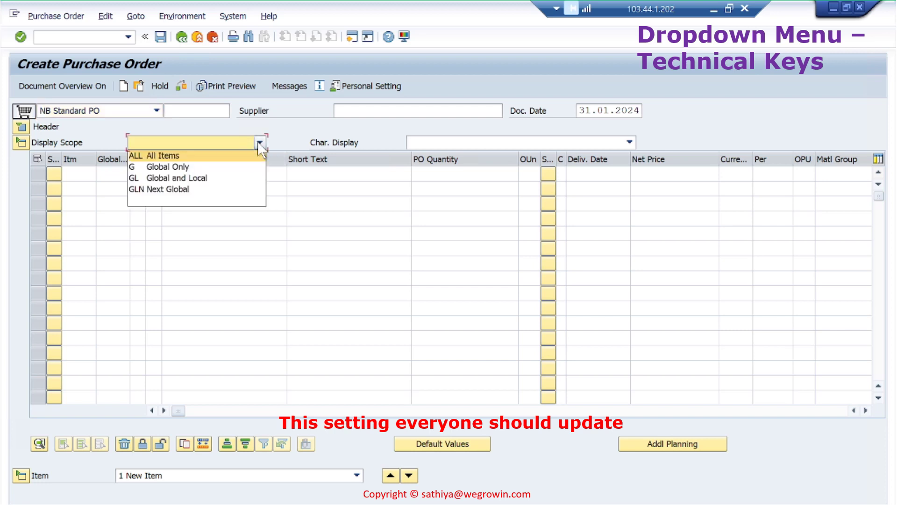
{"action": "key", "text": "Escape"}
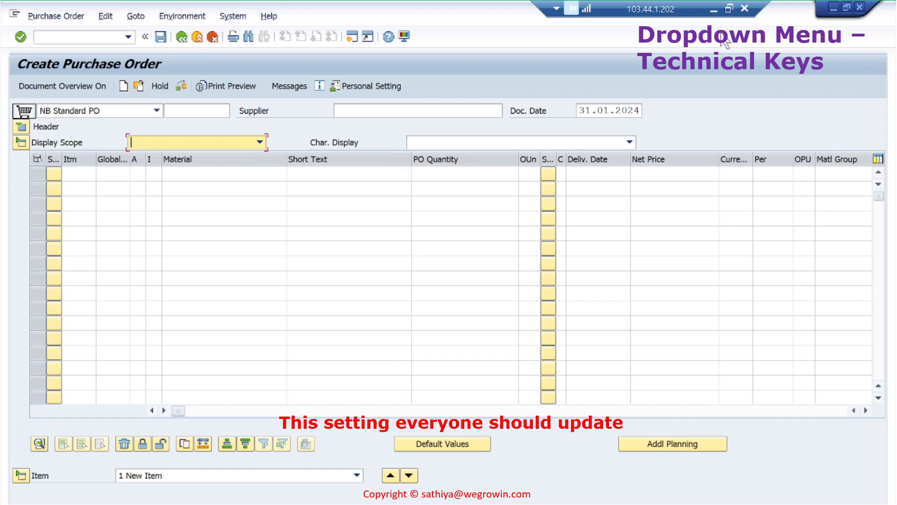
{"action": "left_click", "coordinate": [714, 8]}
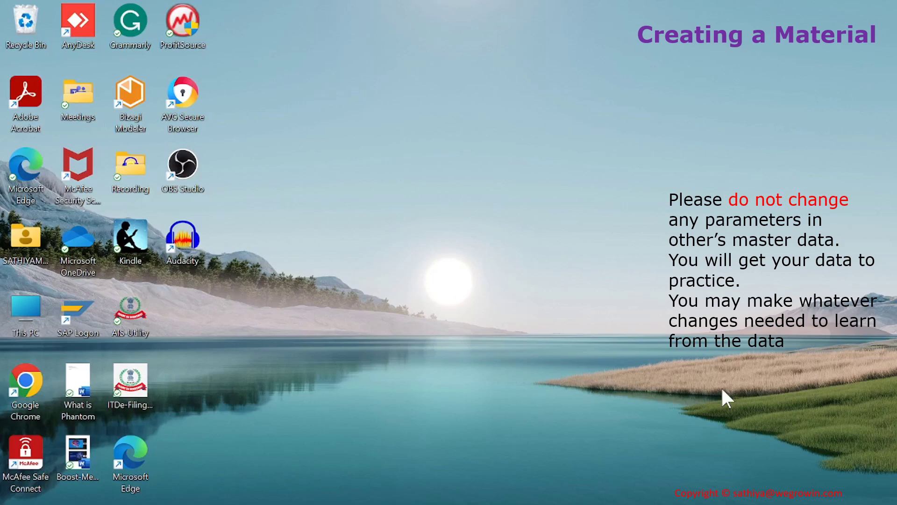
{"action": "key", "text": "alt+Tab"}
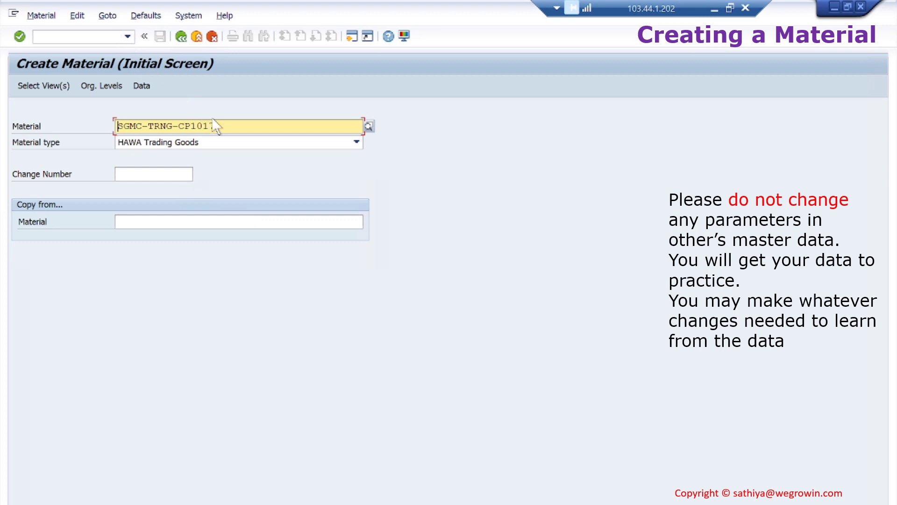
{"action": "left_click", "coordinate": [107, 36]}
{"action": "type", "text": "/n"}
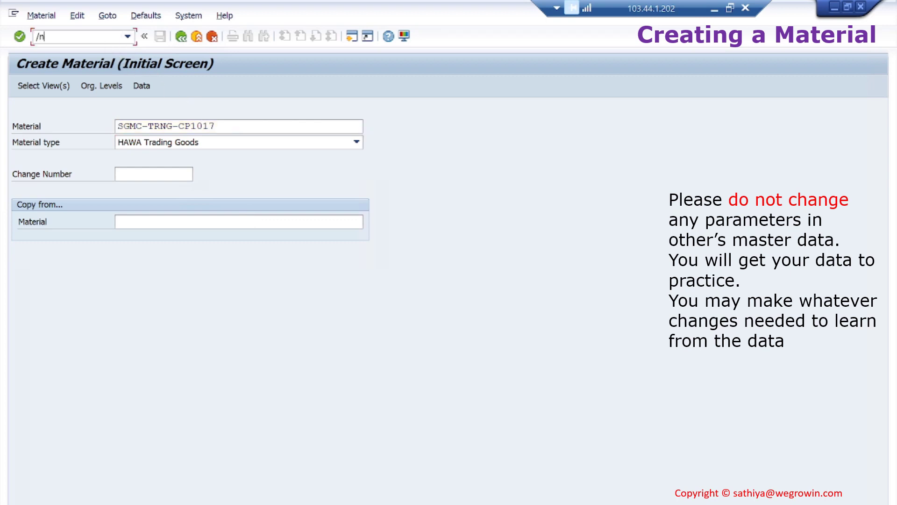
{"action": "key", "text": "Return"}
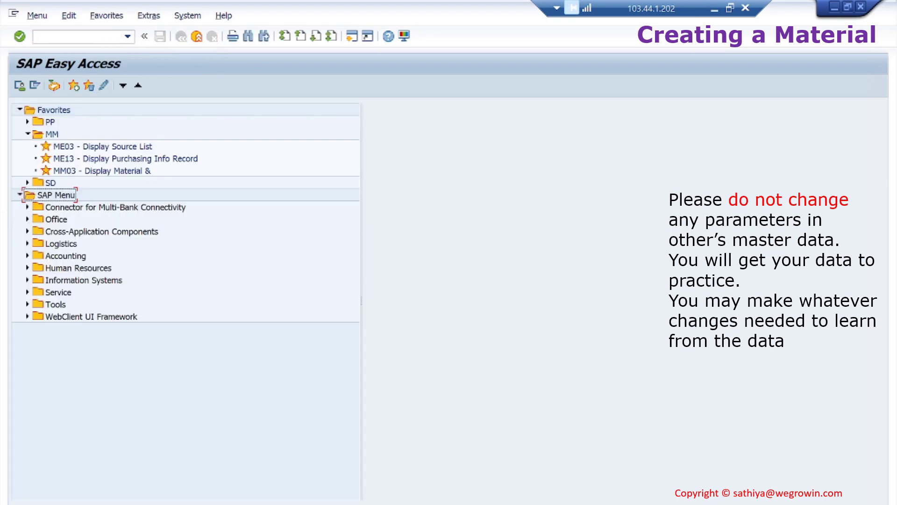
{"action": "left_click", "coordinate": [79, 37]}
{"action": "type", "text": "mm01"}
{"action": "key", "text": "Return"}
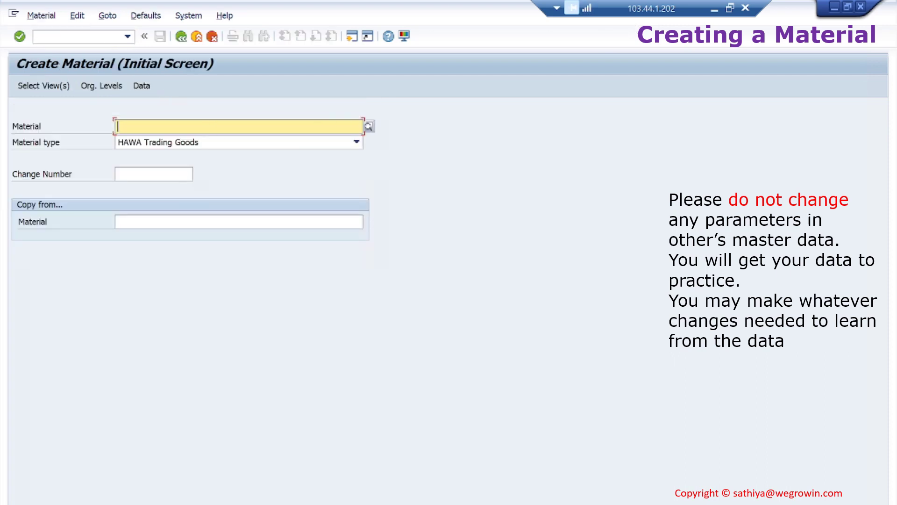
{"action": "key", "text": "BackSpace"}
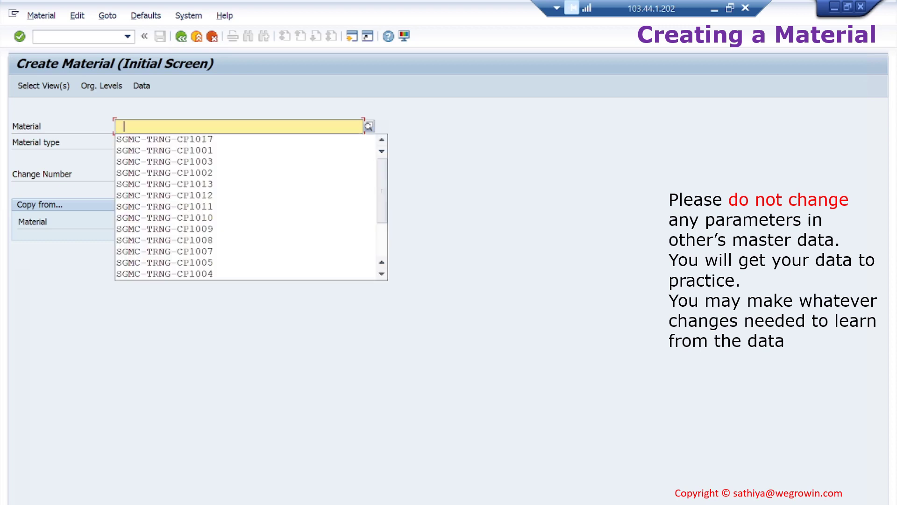
{"action": "left_click", "coordinate": [211, 140]}
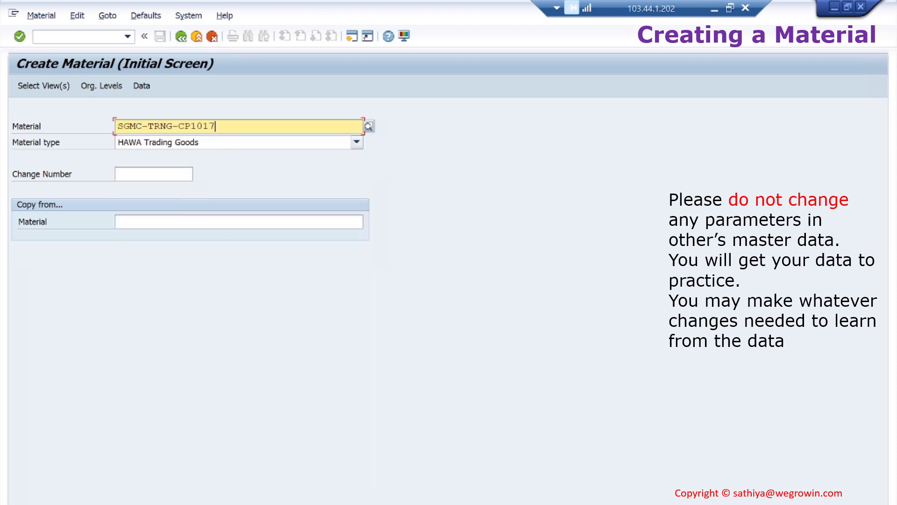
{"action": "left_click", "coordinate": [357, 144]}
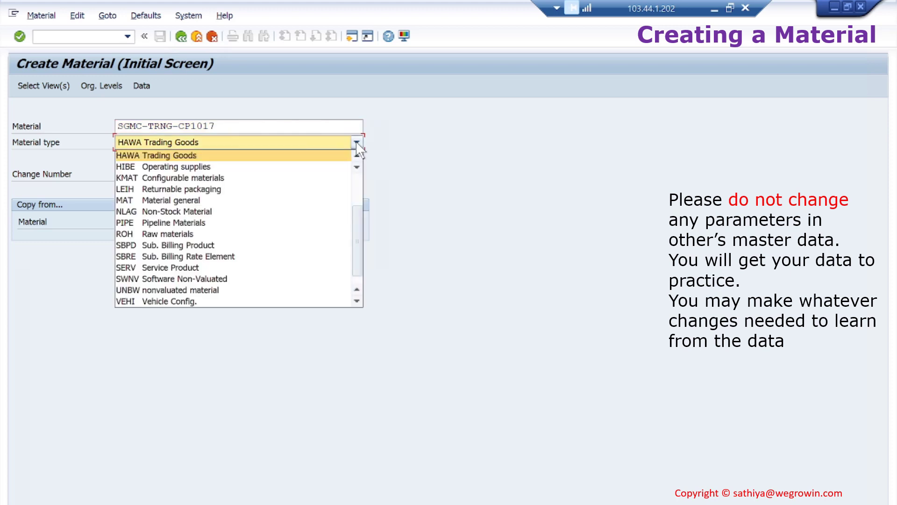
{"action": "left_click_drag", "start_coordinate": [357, 226], "coordinate": [357, 184]}
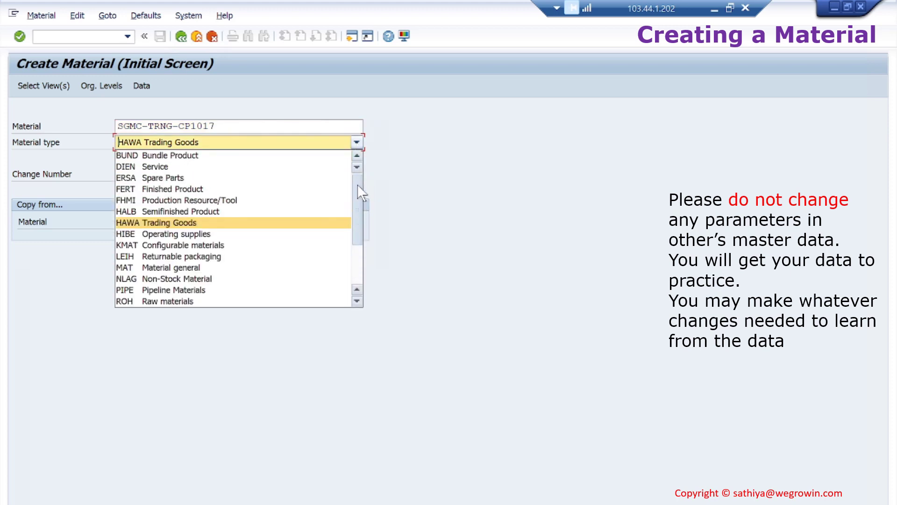
{"action": "left_click", "coordinate": [203, 188]}
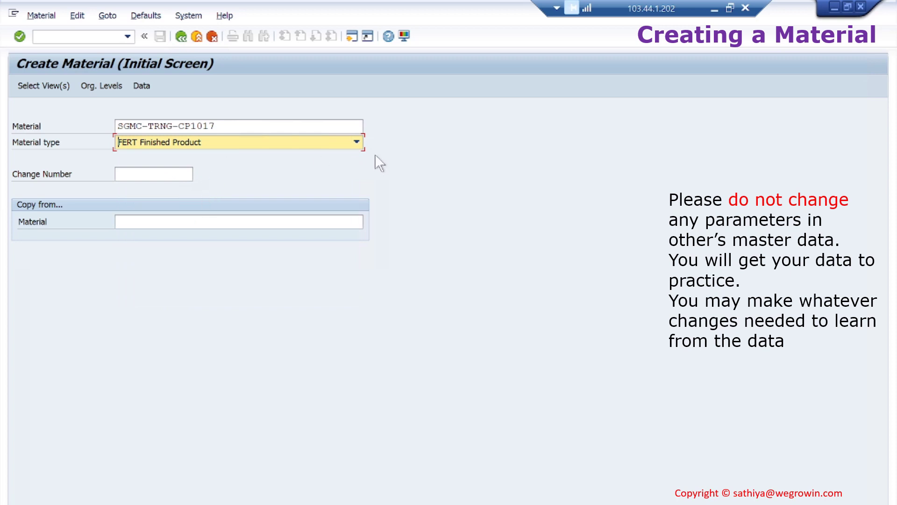
{"action": "left_click", "coordinate": [356, 142]}
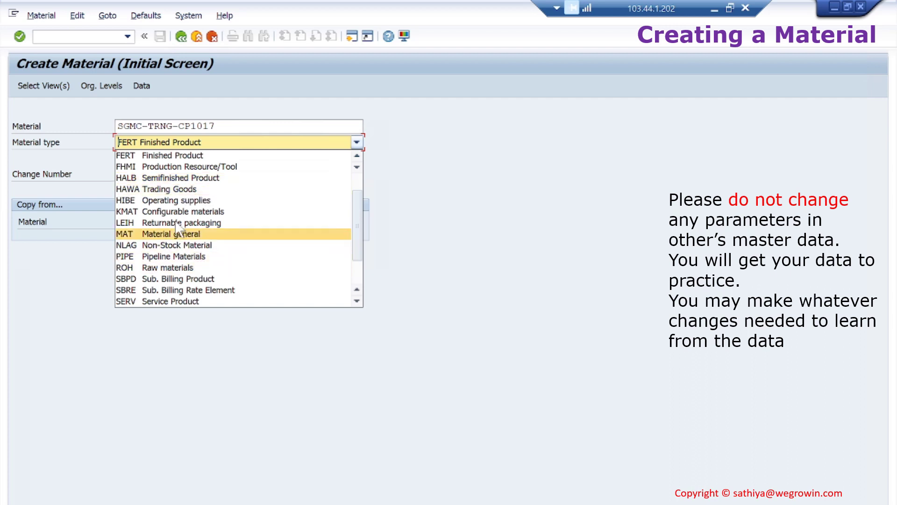
{"action": "left_click", "coordinate": [175, 192]}
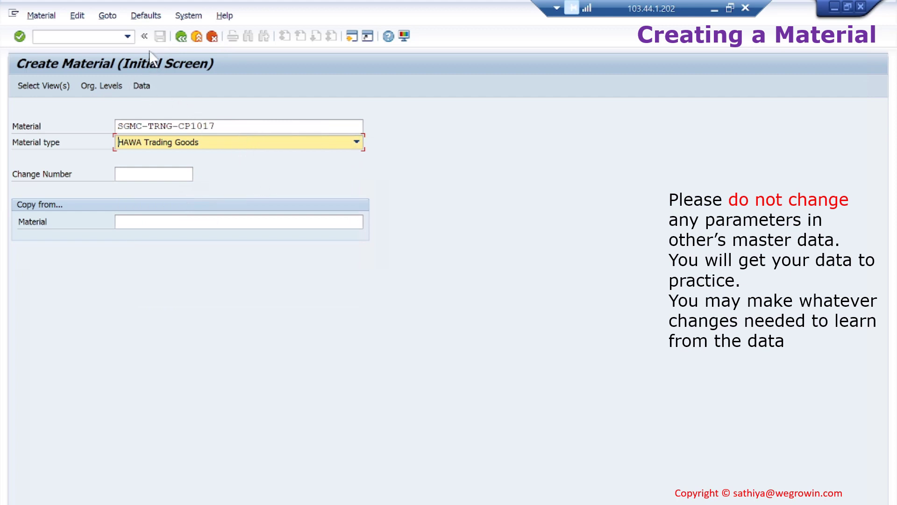
Confirm Mechanical engineering as the default industry sector and continue to view selection
{"action": "left_click", "coordinate": [153, 16]}
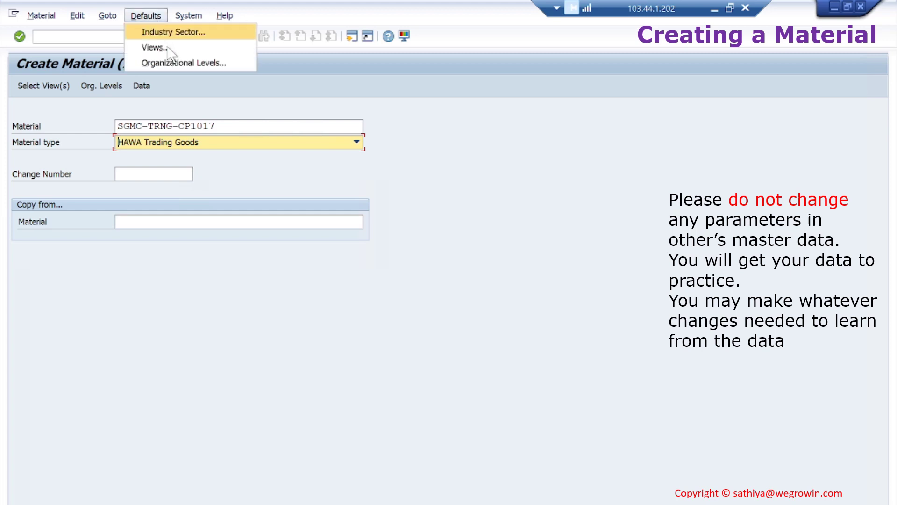
{"action": "left_click", "coordinate": [188, 33]}
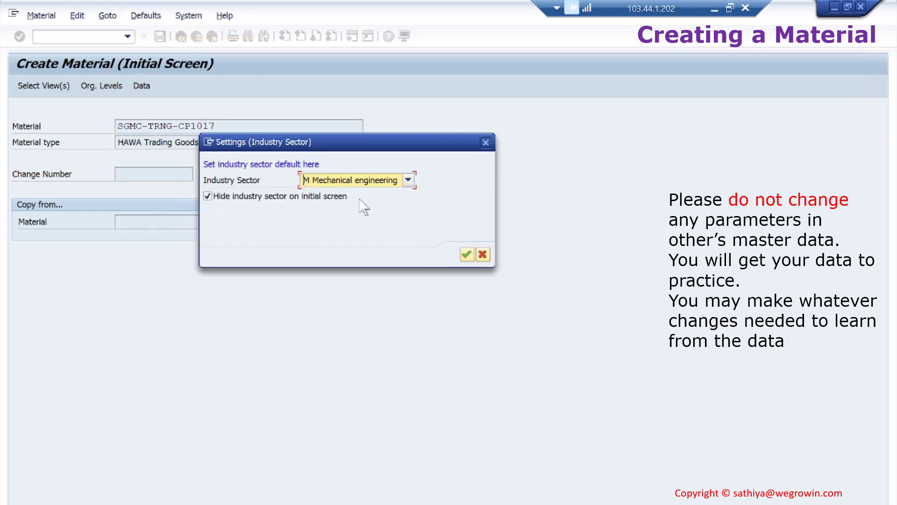
{"action": "left_click", "coordinate": [466, 253]}
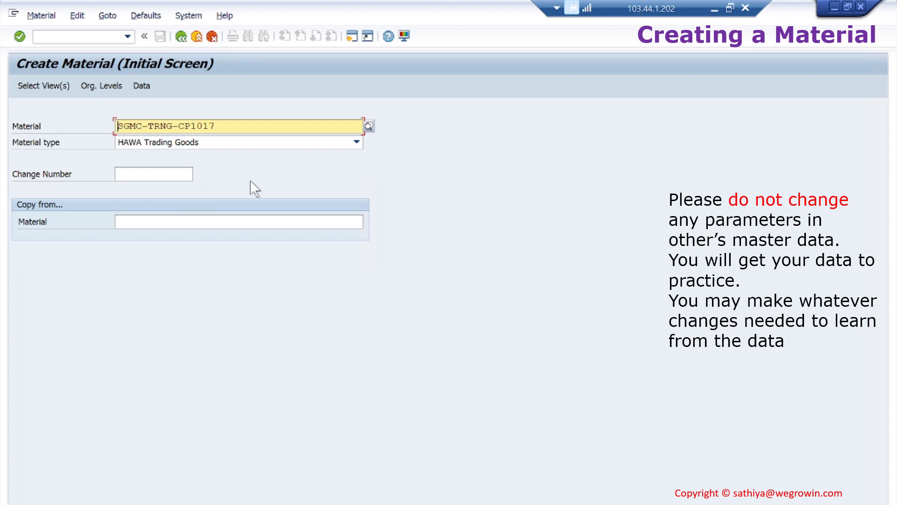
{"action": "key", "text": "Return"}
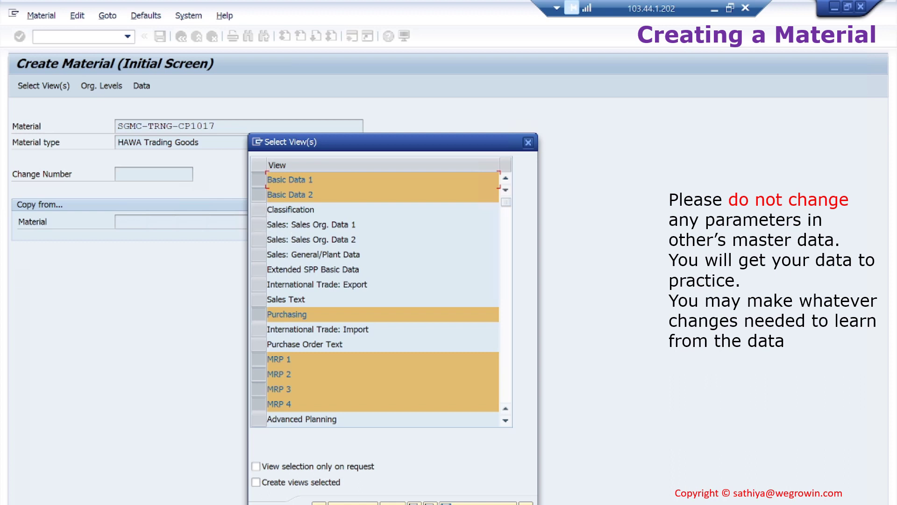
Accept the selected views and confirm plant 1710 with storage location 171A
{"action": "scroll", "coordinate": [298, 359], "scroll_direction": "down", "scroll_amount": 4}
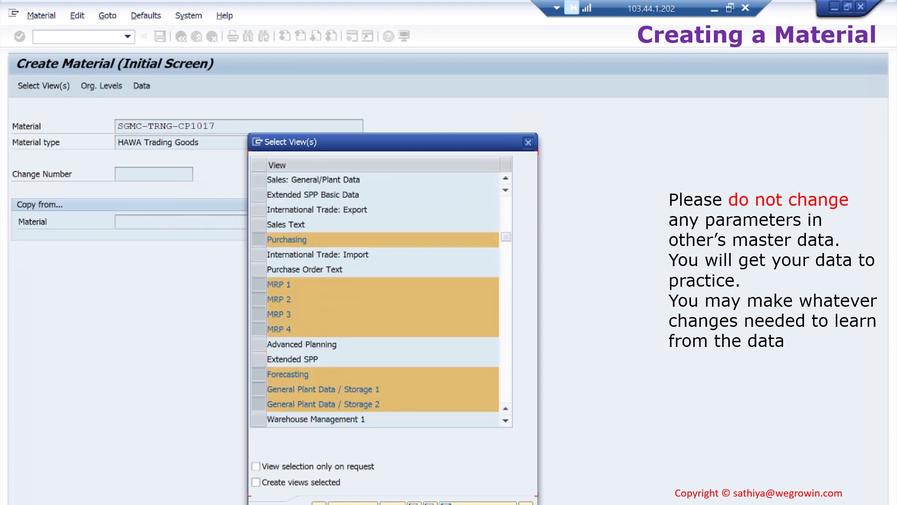
{"action": "scroll", "coordinate": [381, 294], "scroll_direction": "down", "scroll_amount": 2}
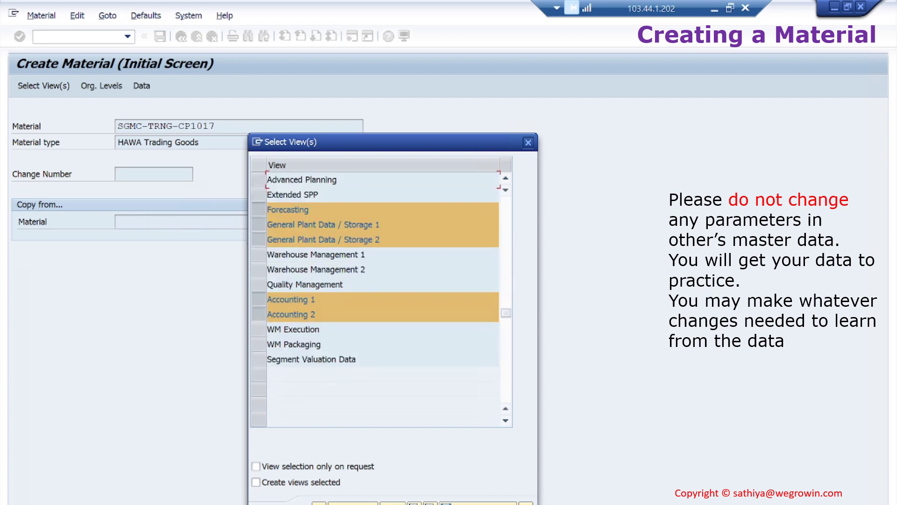
{"action": "key", "text": "Return"}
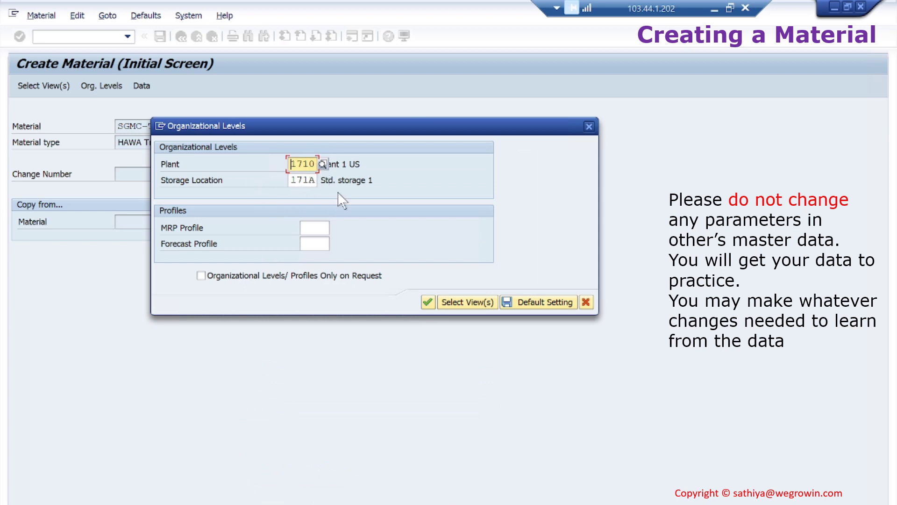
{"action": "left_click", "coordinate": [428, 303]}
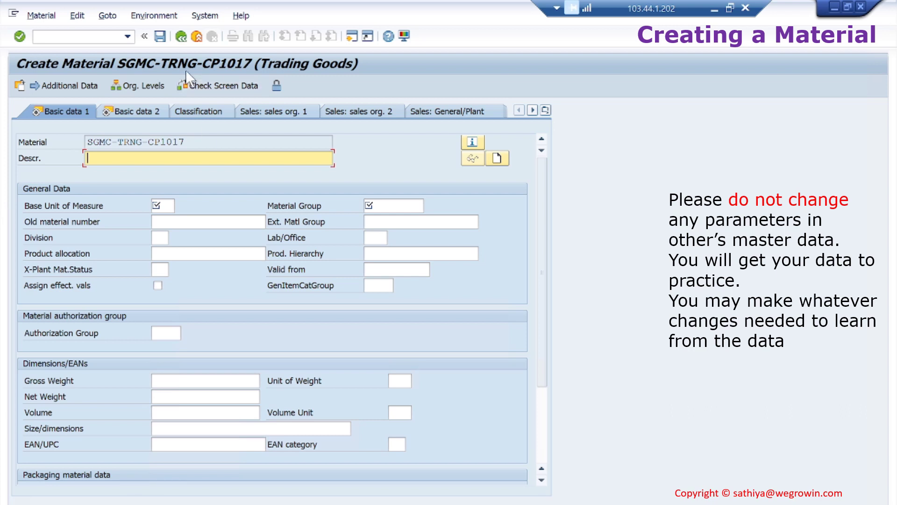
Enter description 'Test', base unit PC and material group L003, then leave without saving
{"action": "left_click", "coordinate": [182, 36]}
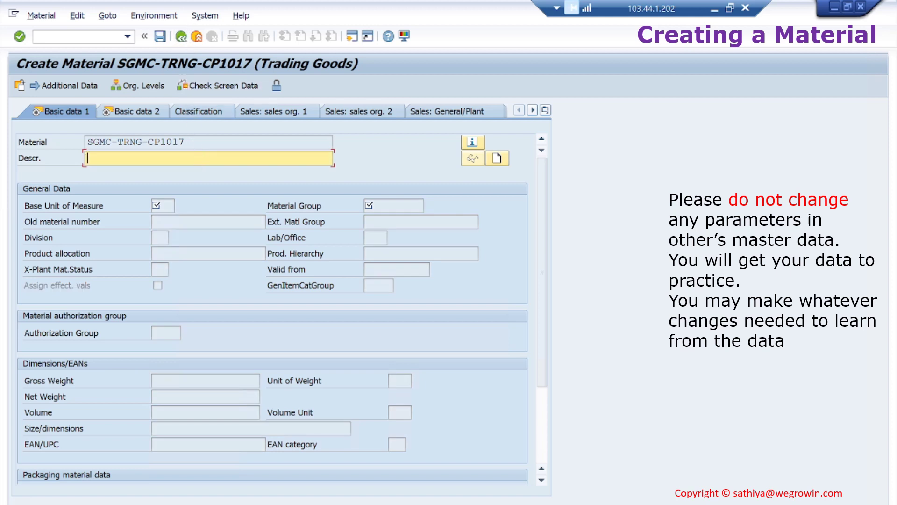
{"action": "type", "text": "Test"}
{"action": "key", "text": "Return"}
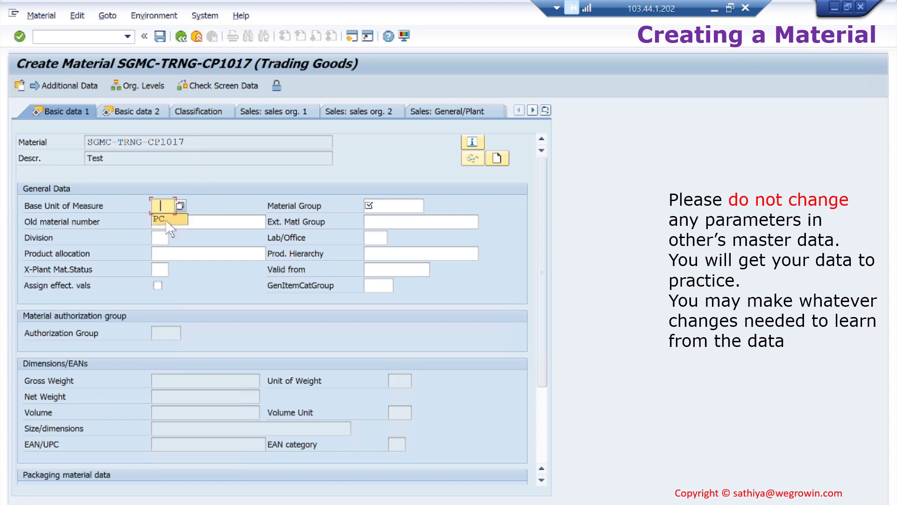
{"action": "key", "text": "Tab"}
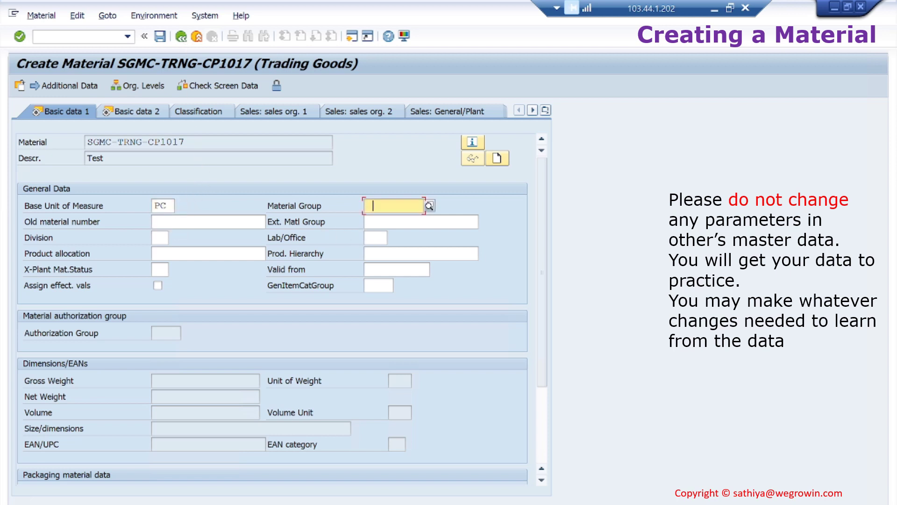
{"action": "left_click", "coordinate": [394, 217]}
{"action": "left_click", "coordinate": [182, 37]}
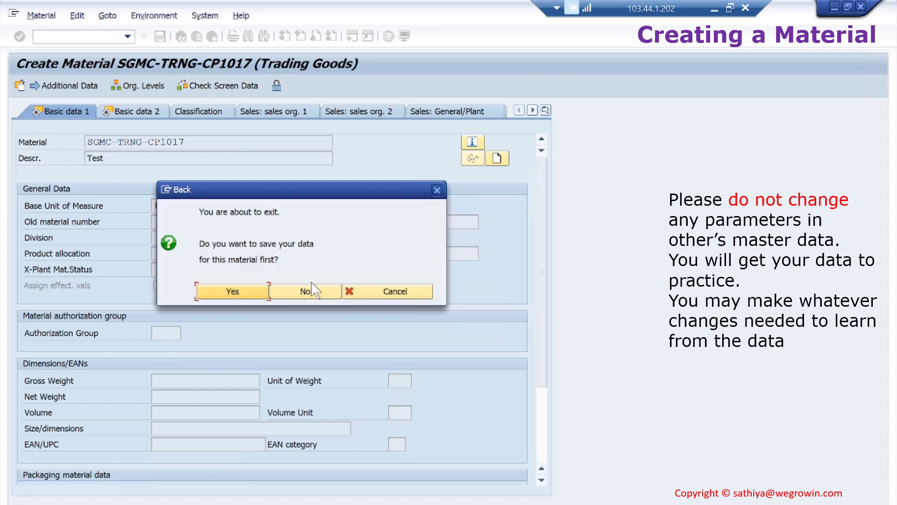
{"action": "left_click", "coordinate": [315, 295]}
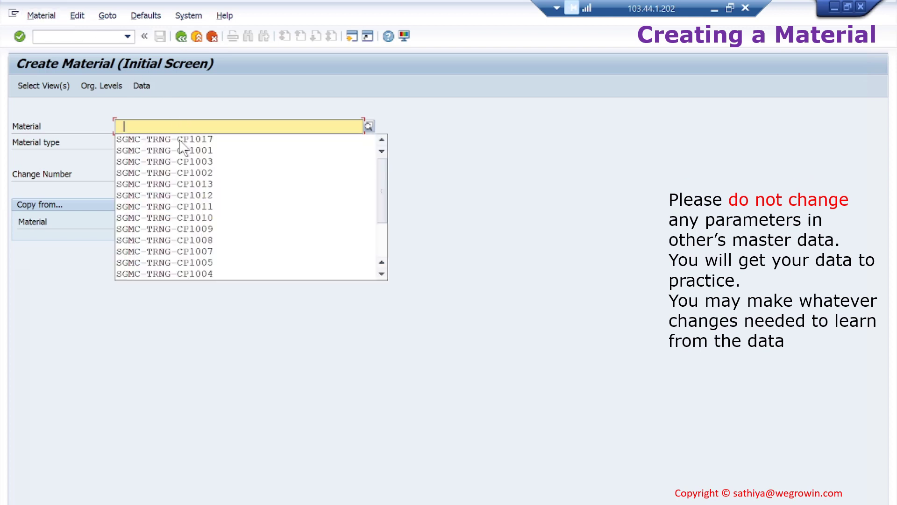
Enter material SGMC-TRNG-CP1017 with SGMC-TRNG-CP1005 as the copy-from material
{"action": "left_click", "coordinate": [181, 138]}
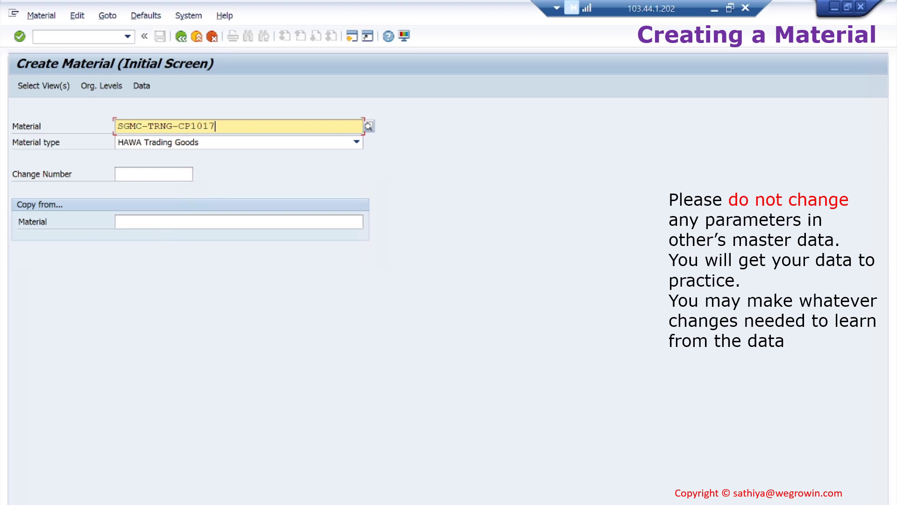
{"action": "left_click", "coordinate": [239, 221]}
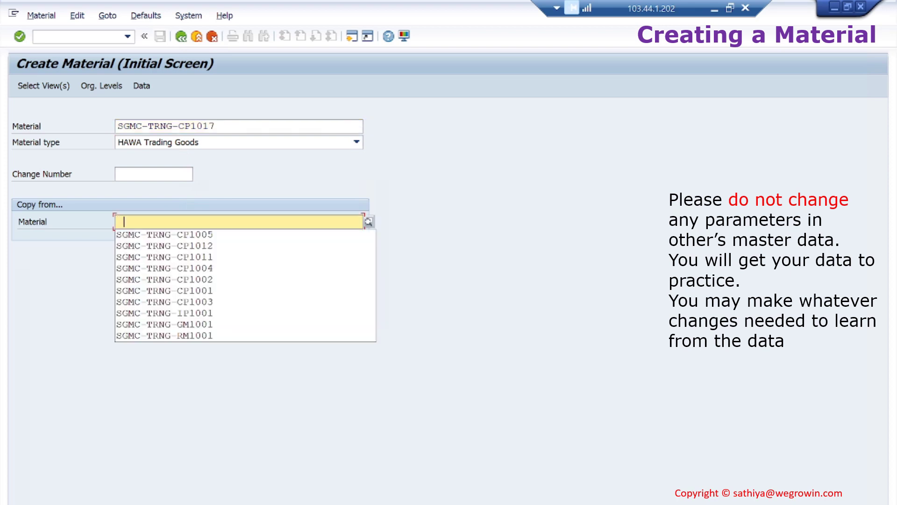
{"action": "left_click", "coordinate": [186, 242]}
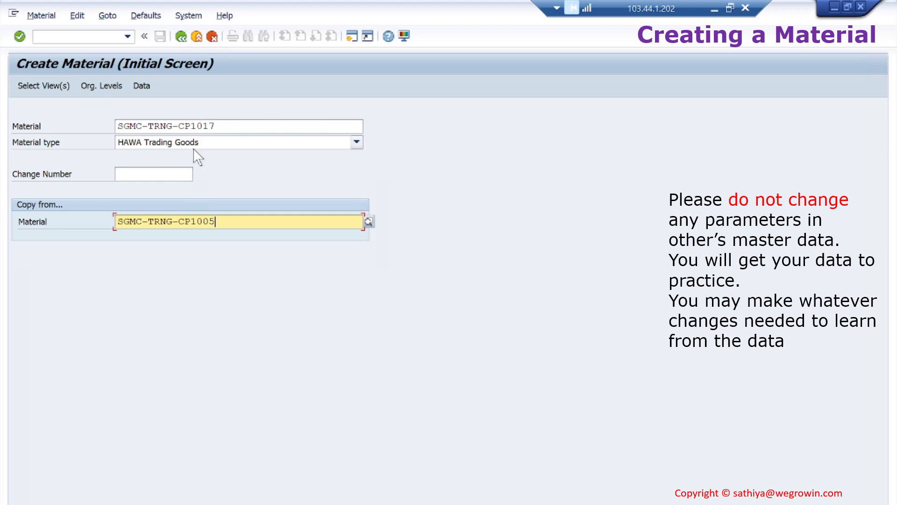
Check the industry sector default, accept the preselected views, and confirm plant 1710 with storage location 171A
{"action": "left_click", "coordinate": [153, 14]}
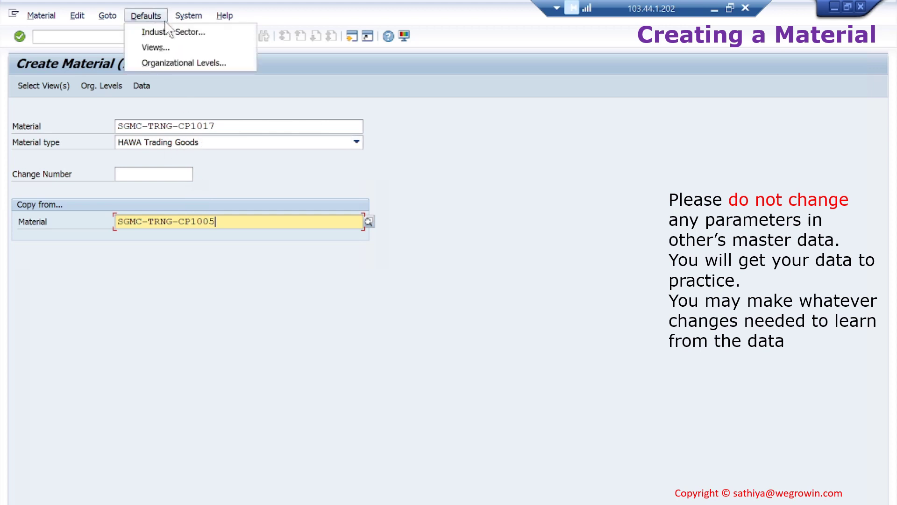
{"action": "left_click", "coordinate": [180, 33]}
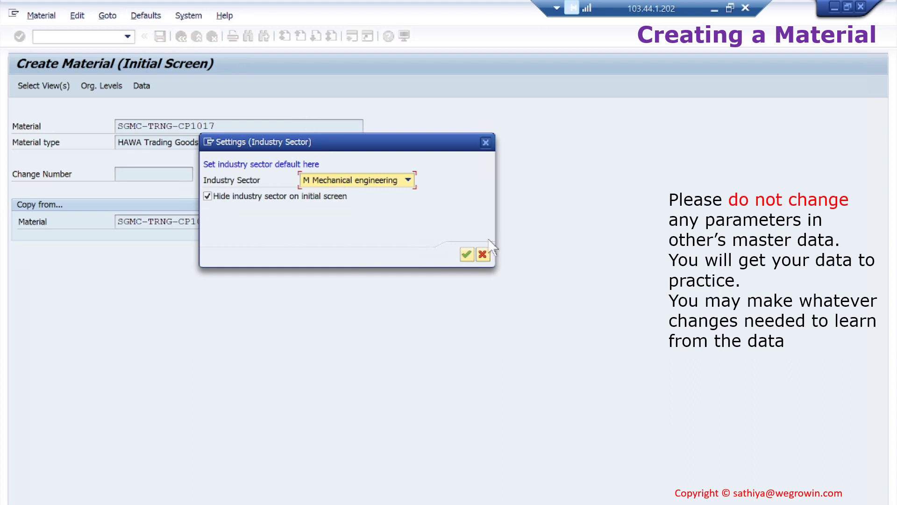
{"action": "left_click", "coordinate": [468, 255]}
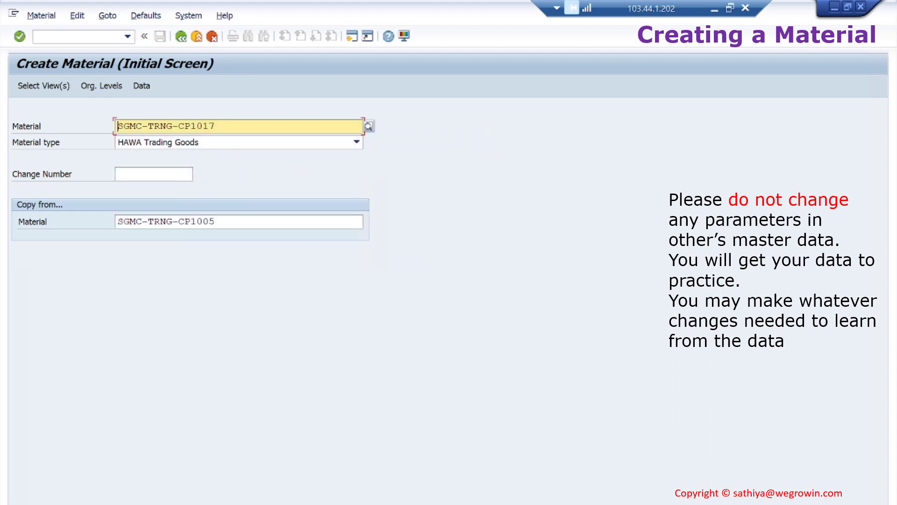
{"action": "key", "text": "Return"}
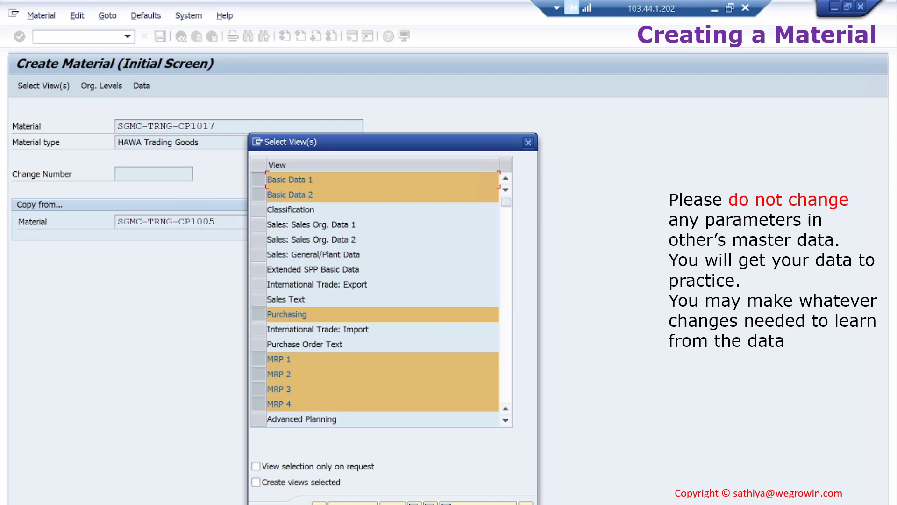
{"action": "key", "text": "Return"}
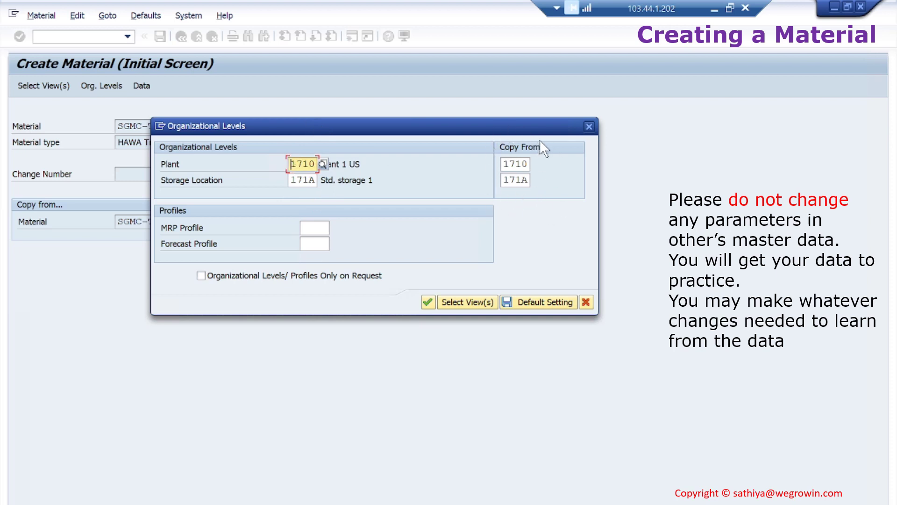
{"action": "left_click", "coordinate": [427, 303]}
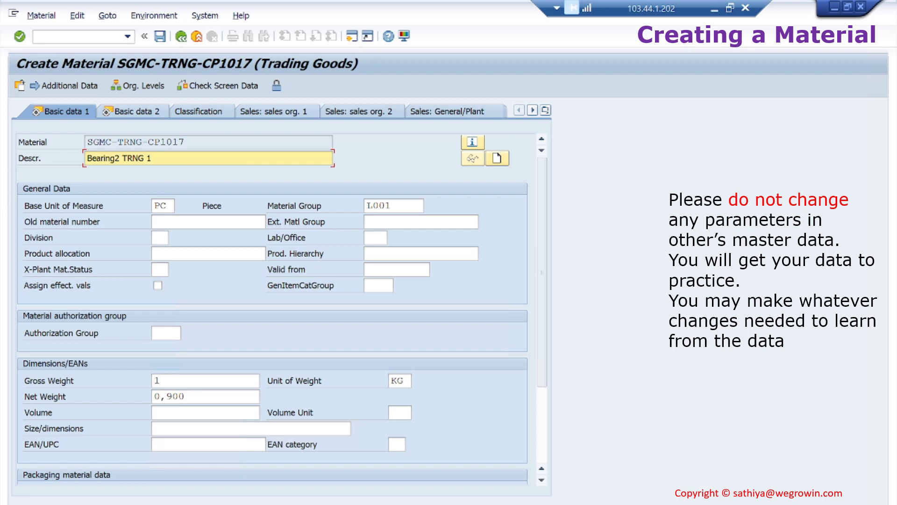
Review Basic data 2 and Purchasing, entering purchasing value key 1, then go to MRP 1
{"action": "left_click", "coordinate": [150, 110]}
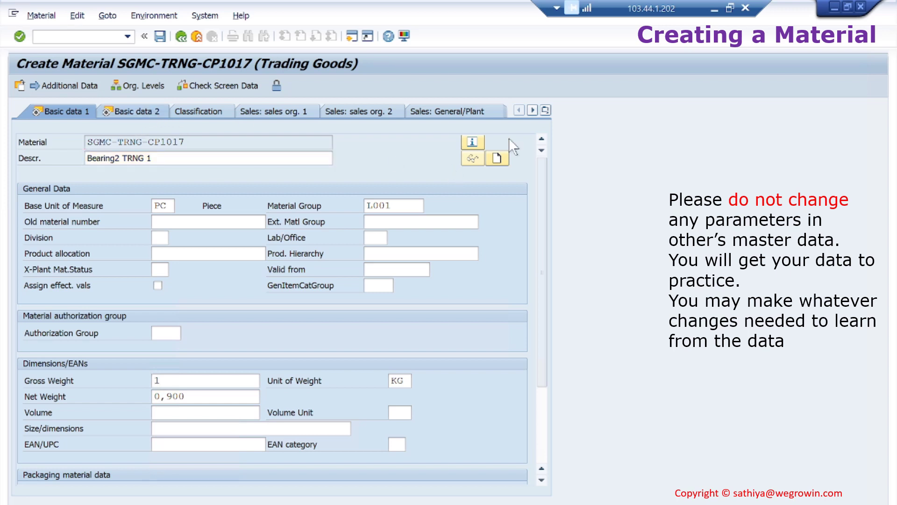
{"action": "left_click", "coordinate": [545, 110]}
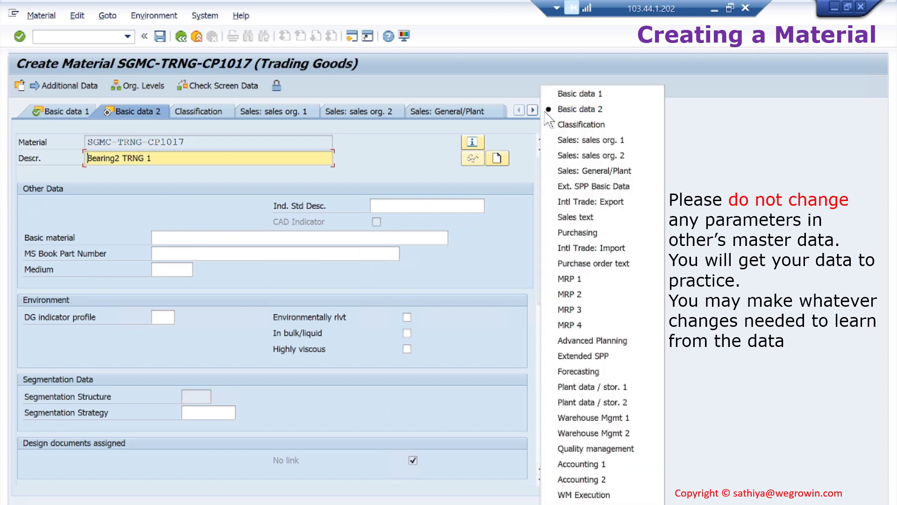
{"action": "left_click", "coordinate": [579, 234]}
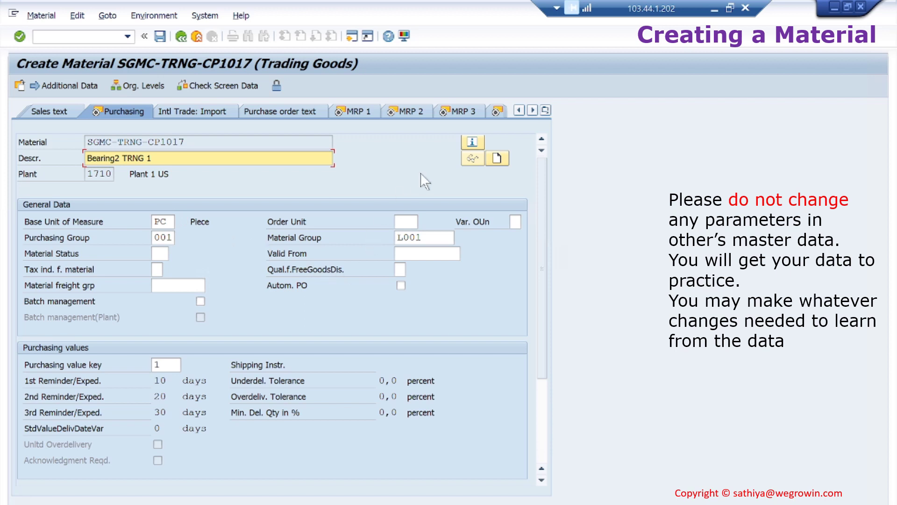
{"action": "left_click", "coordinate": [366, 109]}
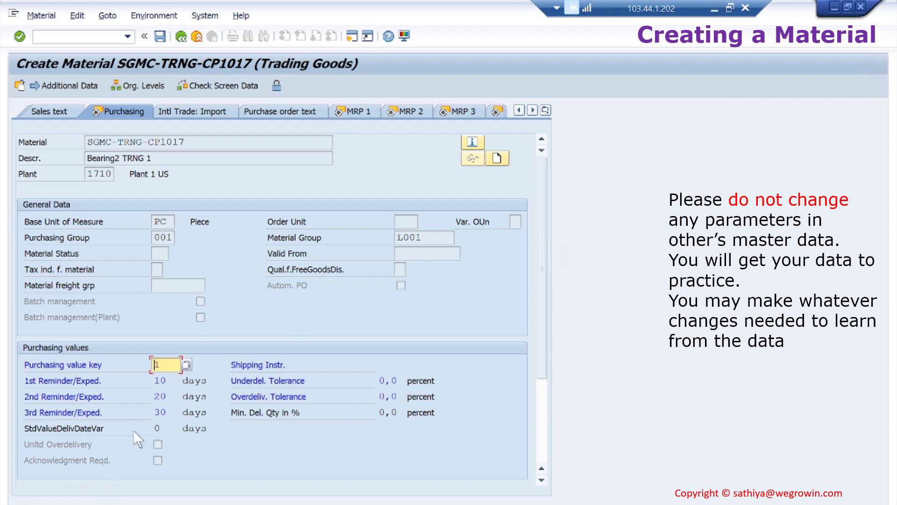
{"action": "type", "text": "1"}
{"action": "key", "text": "Return"}
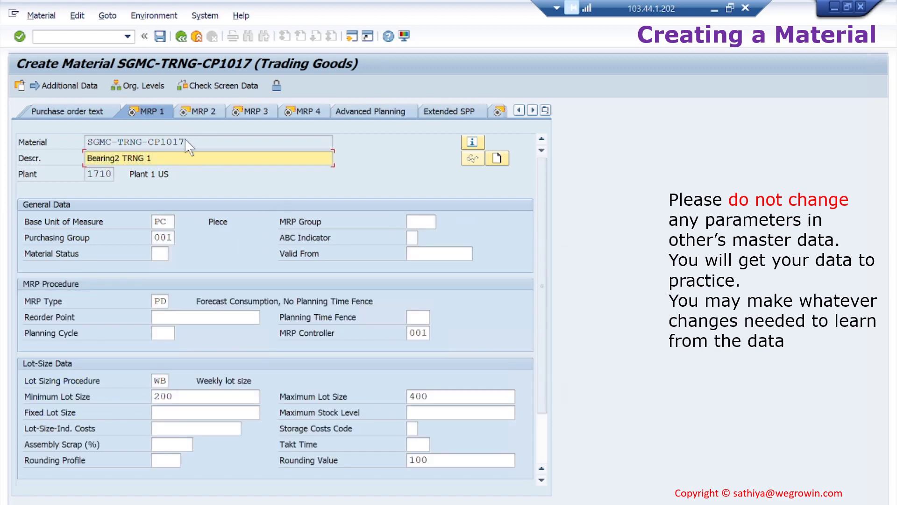
Check the MRP 2 view, then leave the copied material without saving
{"action": "left_click", "coordinate": [209, 114]}
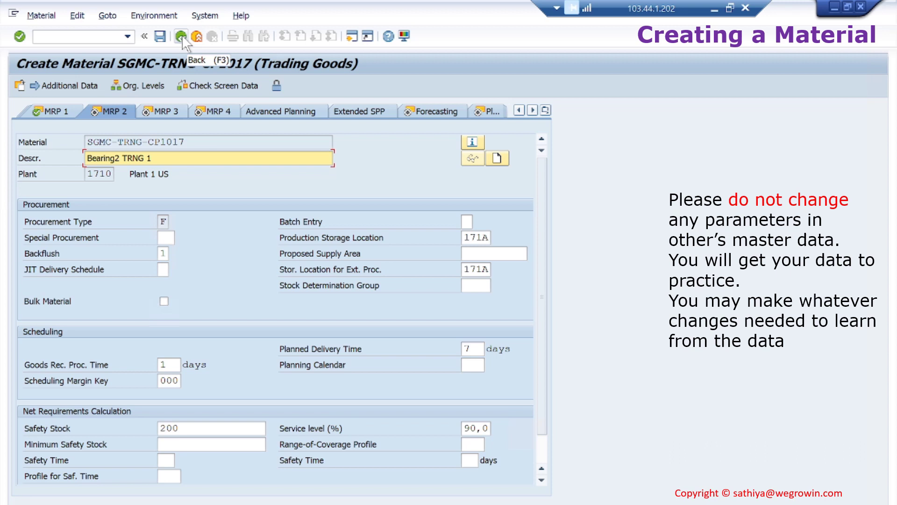
{"action": "left_click", "coordinate": [181, 35]}
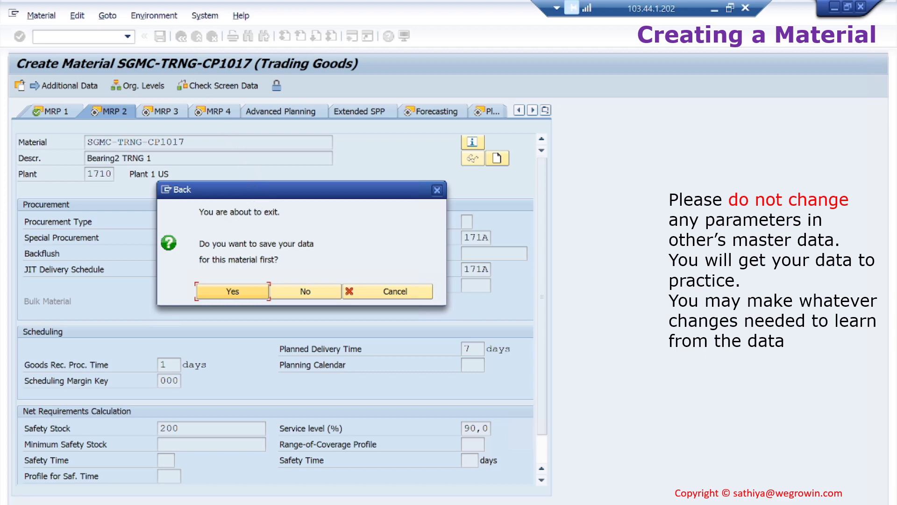
{"action": "left_click", "coordinate": [303, 291]}
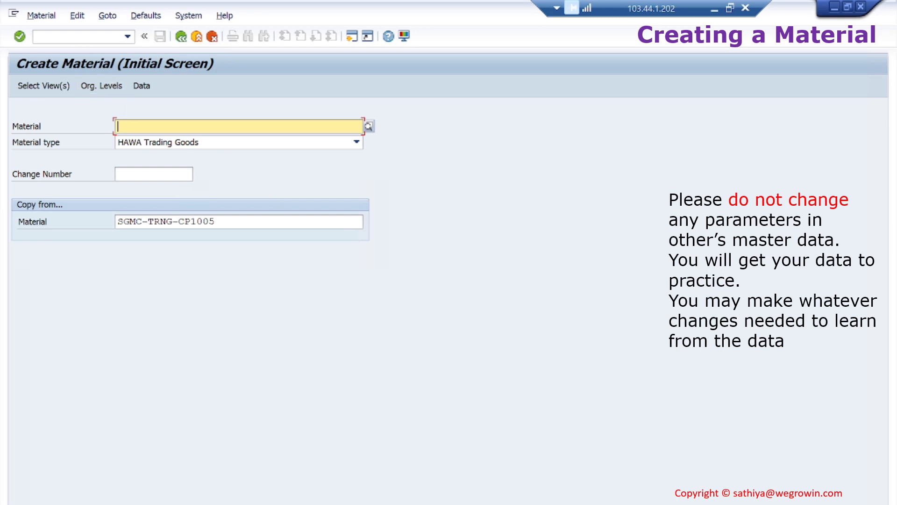
Return to Easy Access with /n and expand Logistics > Materials Management > Material Master > Material > Create (General)
{"action": "left_click", "coordinate": [37, 36]}
{"action": "type", "text": "/n"}
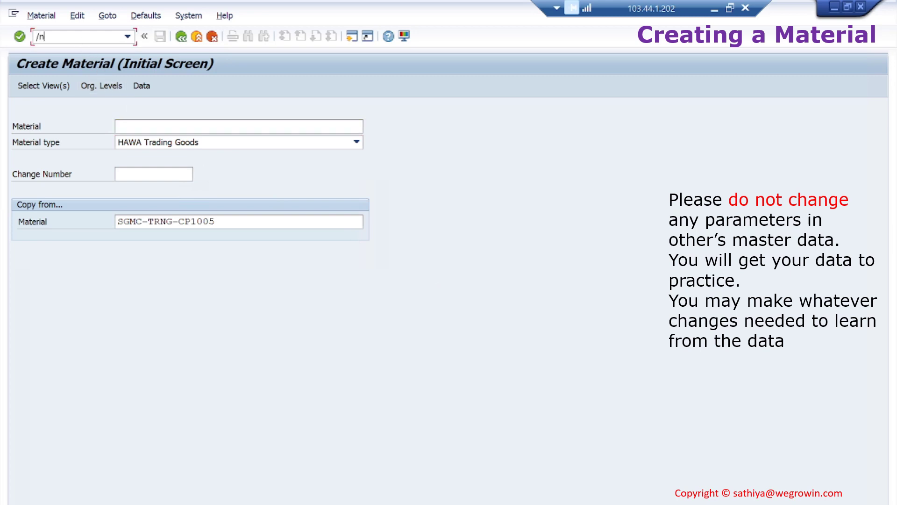
{"action": "key", "text": "Return"}
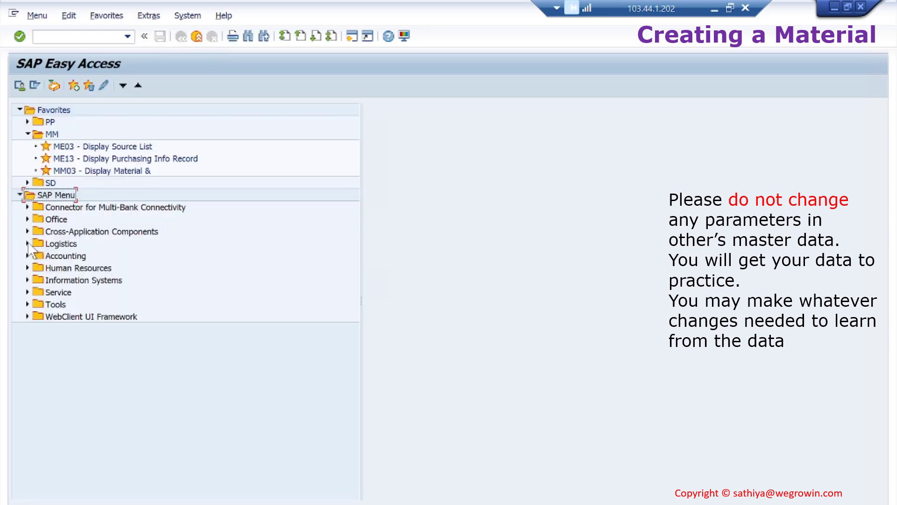
{"action": "left_click", "coordinate": [27, 243]}
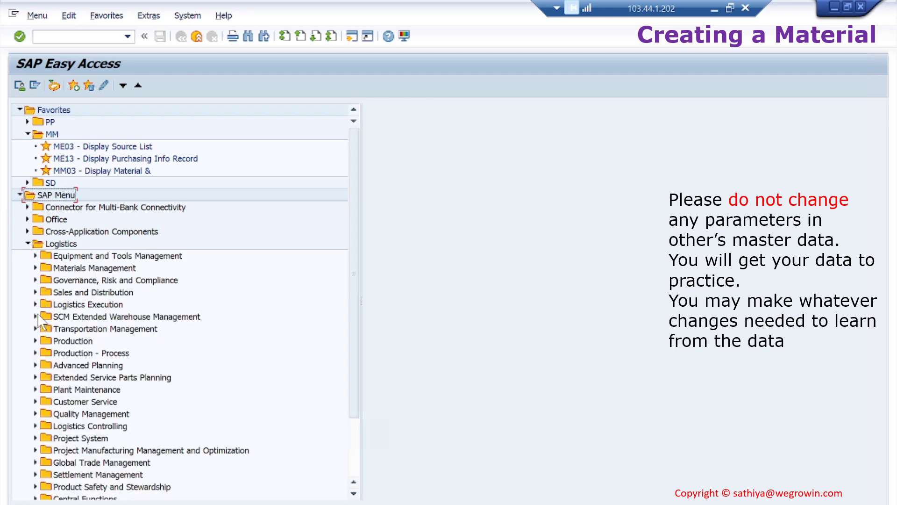
{"action": "left_click", "coordinate": [36, 268]}
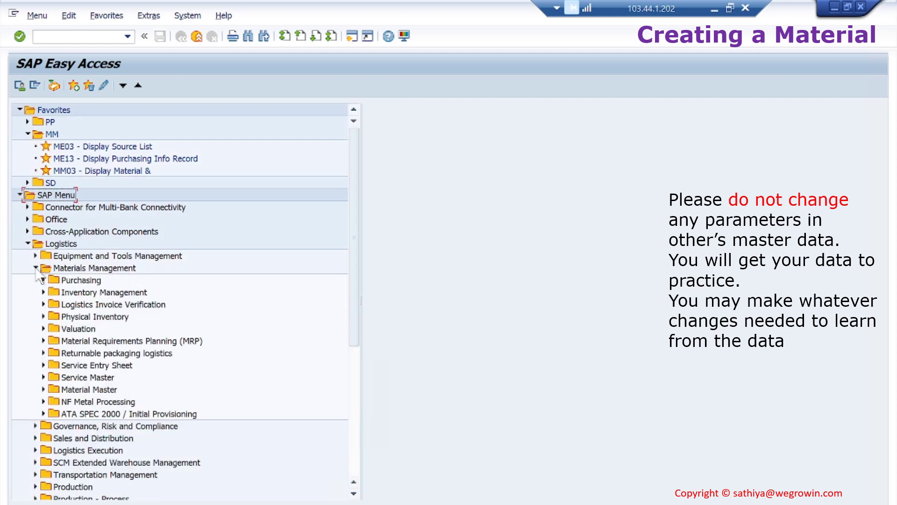
{"action": "left_click", "coordinate": [44, 389]}
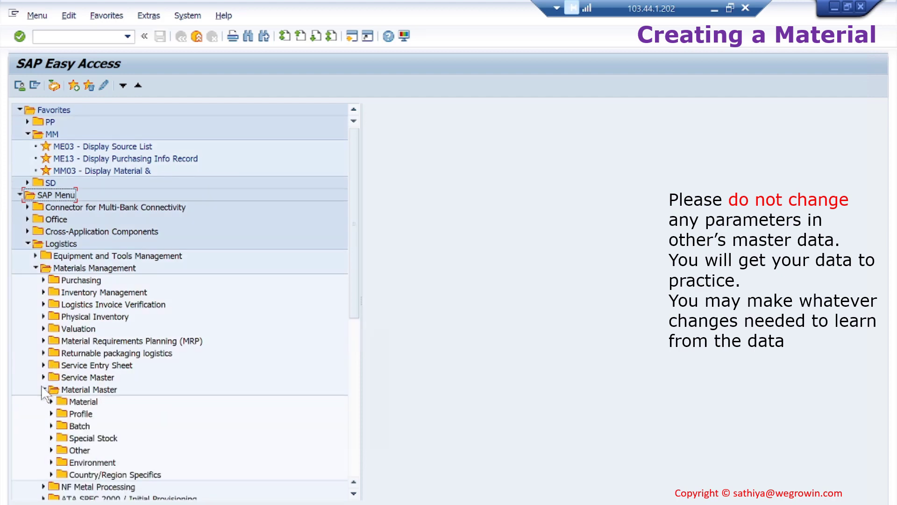
{"action": "left_click", "coordinate": [52, 402]}
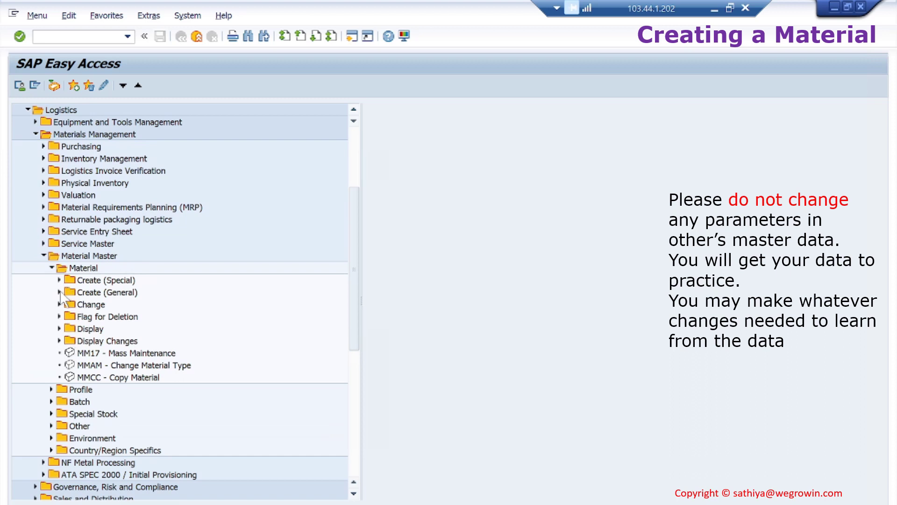
{"action": "left_click", "coordinate": [59, 293]}
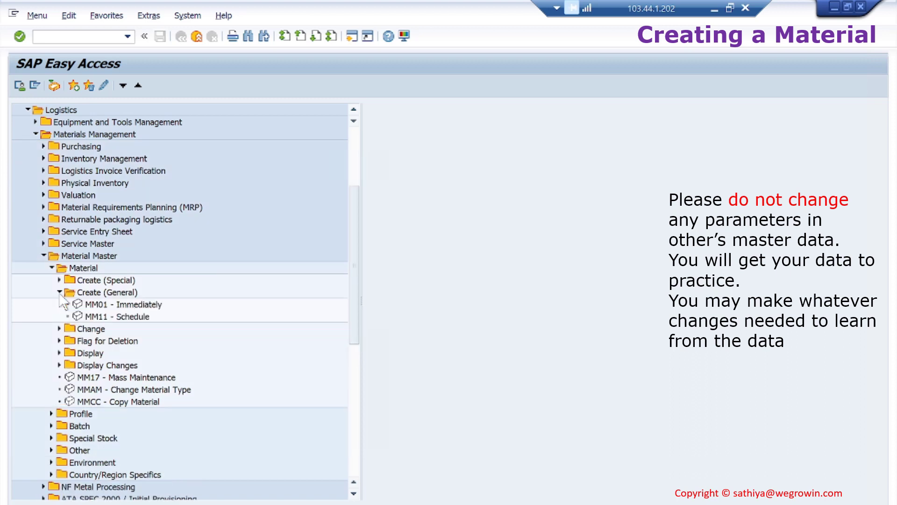
Open MM11 Schedule Creation of Material, then go back to the Easy Access tree
{"action": "left_click", "coordinate": [120, 307]}
{"action": "left_click", "coordinate": [136, 317]}
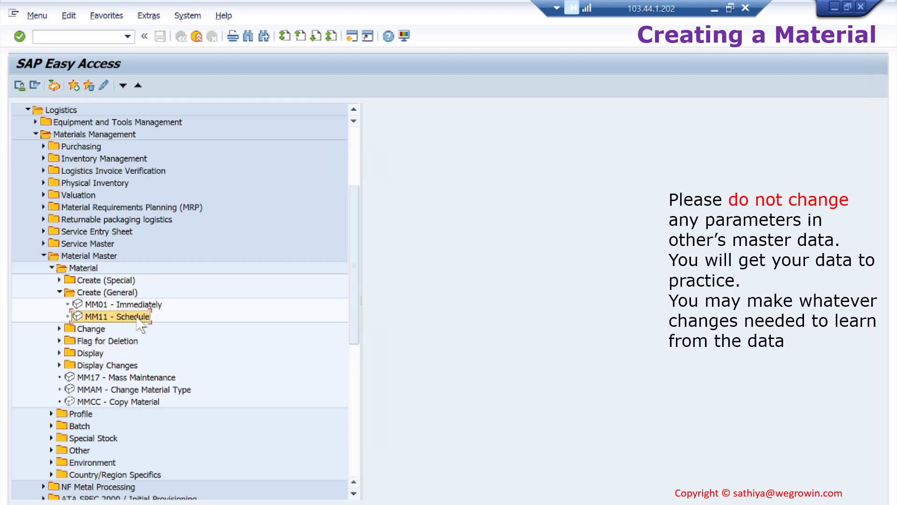
{"action": "double_click", "coordinate": [136, 317]}
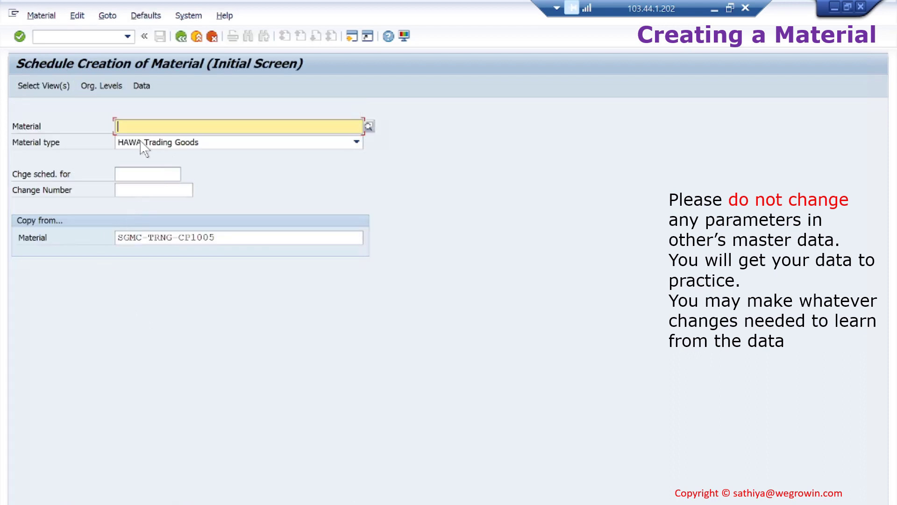
{"action": "left_click", "coordinate": [181, 36]}
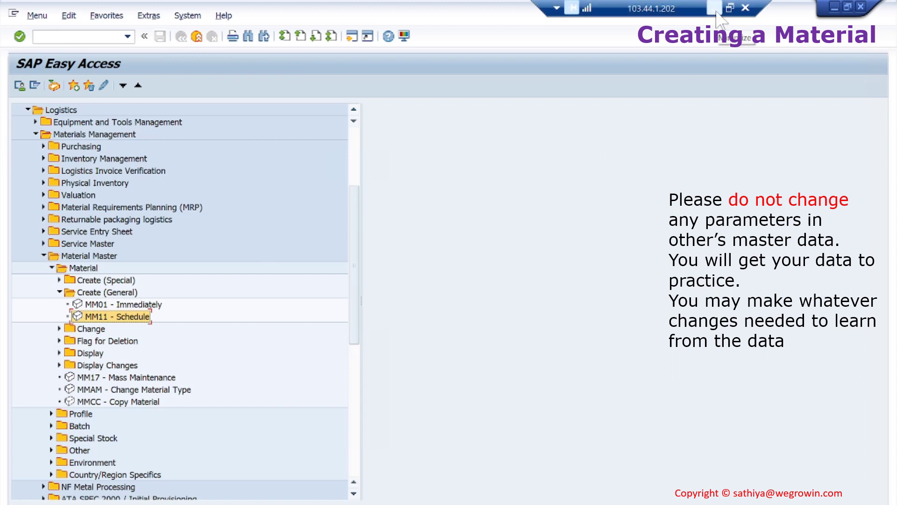
Expand Create (Special), point out MMR1, MMB1, MMF1, MMI1, MMU1, MMN1, MMV1, and open MMR1 Raw Material
{"action": "left_click", "coordinate": [60, 280]}
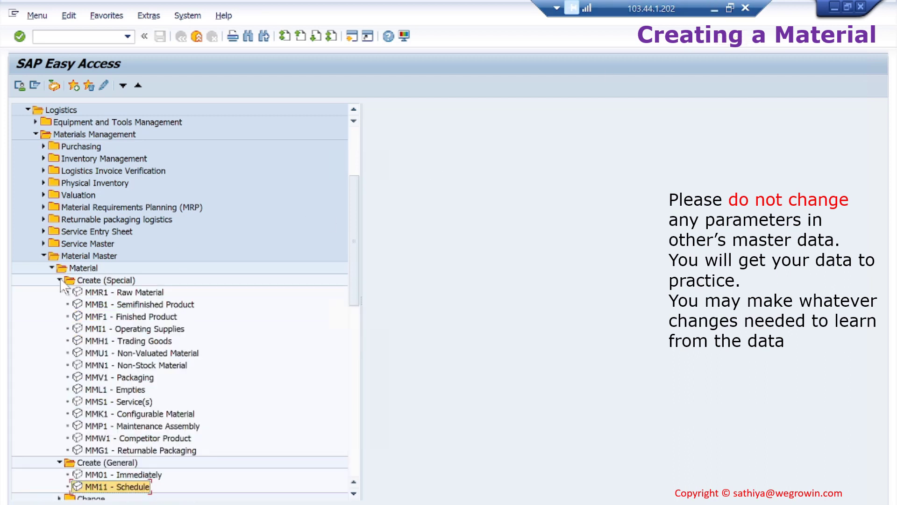
{"action": "left_click", "coordinate": [141, 293]}
{"action": "left_click", "coordinate": [161, 305]}
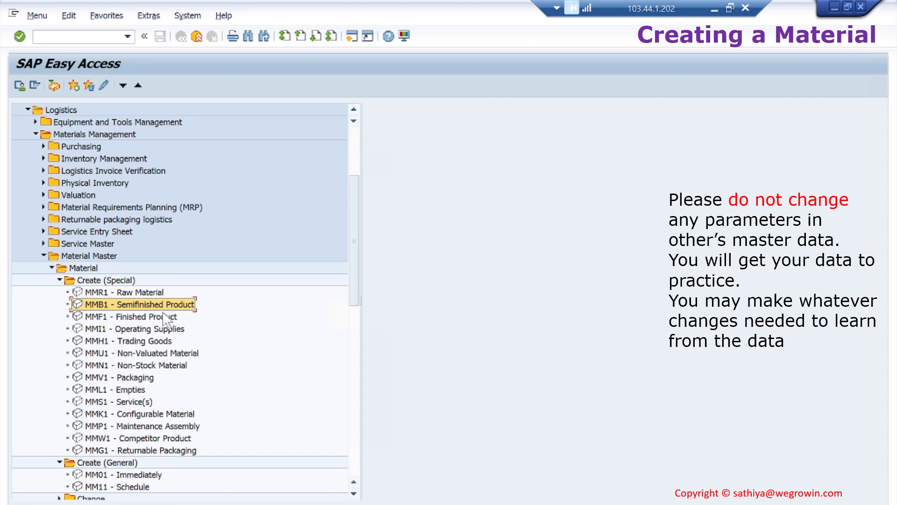
{"action": "left_click", "coordinate": [163, 317]}
{"action": "left_click", "coordinate": [174, 331]}
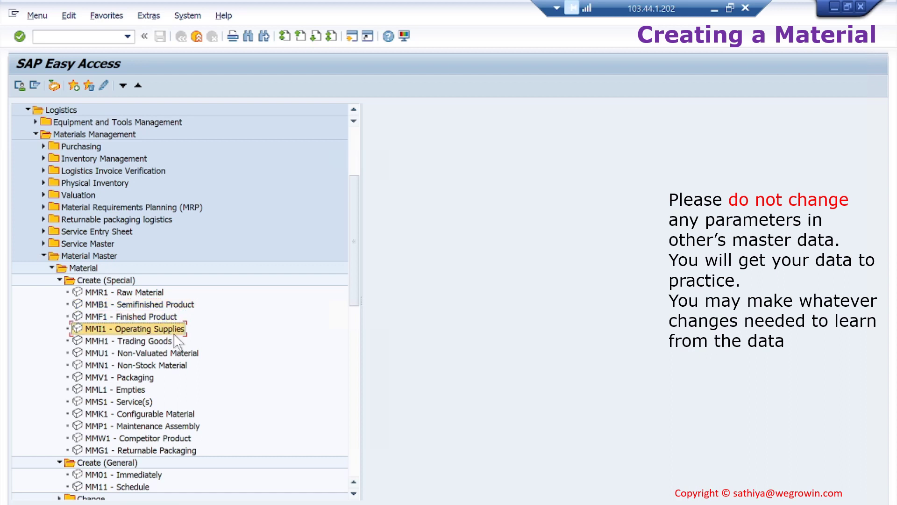
{"action": "left_click", "coordinate": [161, 353]}
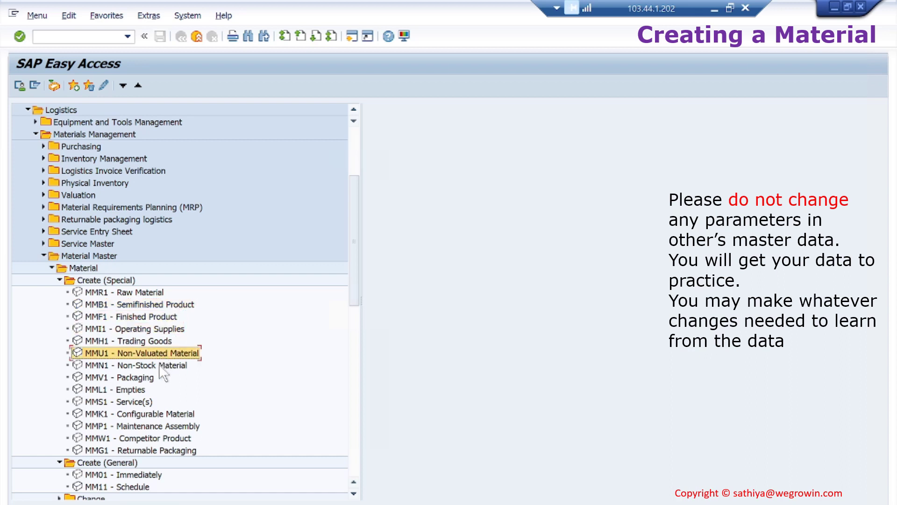
{"action": "left_click", "coordinate": [162, 367]}
{"action": "left_click", "coordinate": [140, 376]}
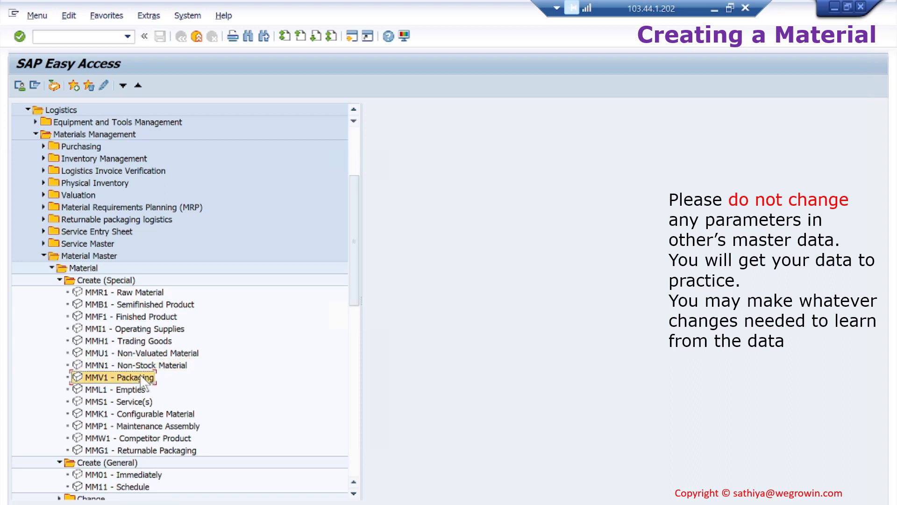
{"action": "double_click", "coordinate": [156, 295]}
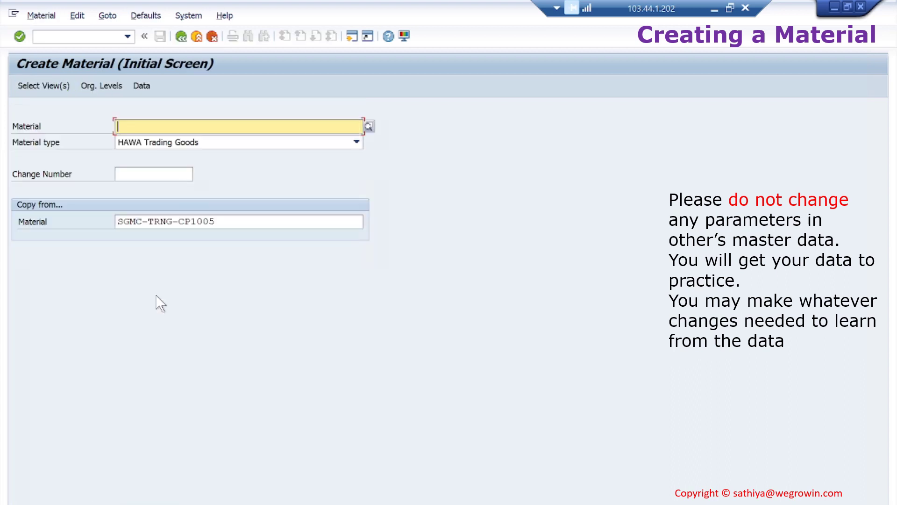
Enter material SGMC-TRNG-CP1017 as type ROH Raw materials with the copy-from field cleared
{"action": "key", "text": "BackSpace"}
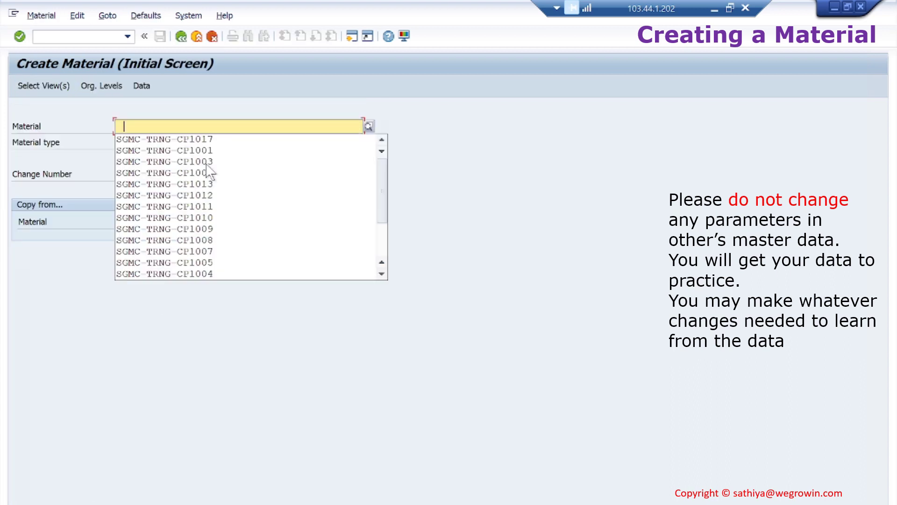
{"action": "left_click", "coordinate": [217, 143]}
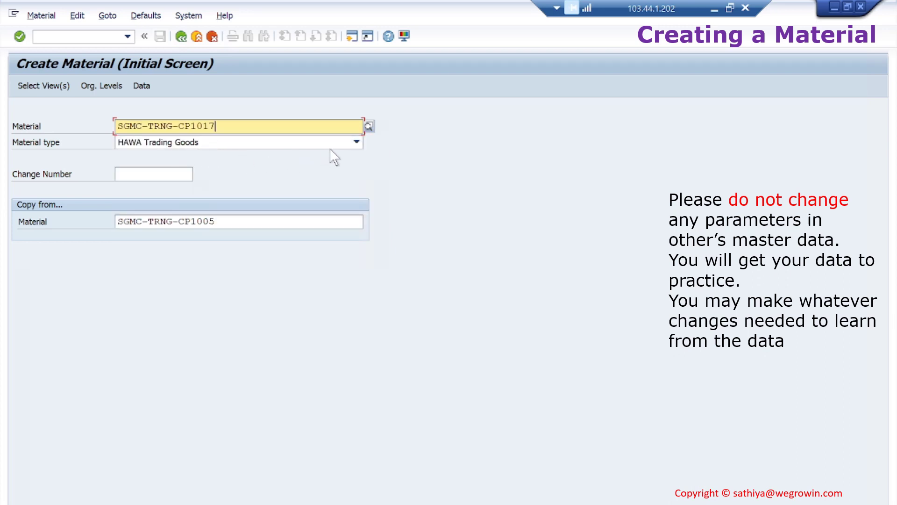
{"action": "left_click", "coordinate": [356, 142]}
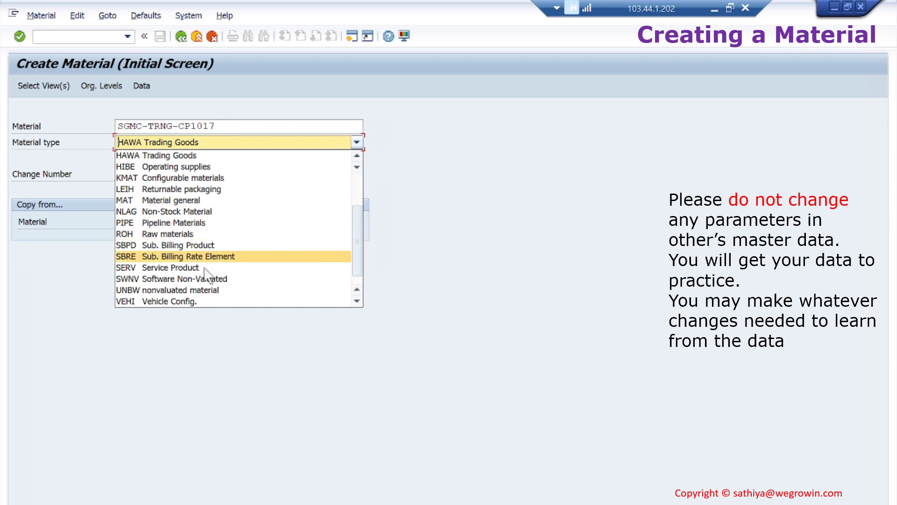
{"action": "left_click", "coordinate": [180, 233]}
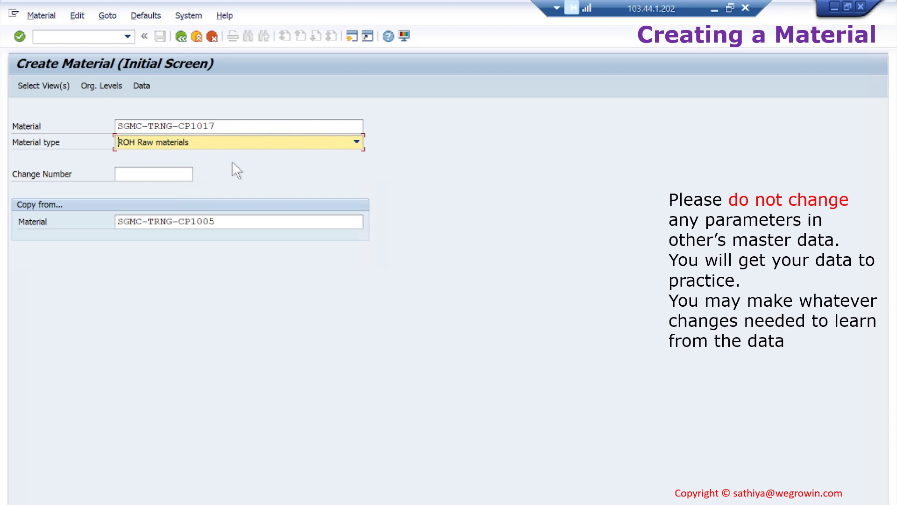
{"action": "left_click_drag", "start_coordinate": [236, 221], "coordinate": [98, 231]}
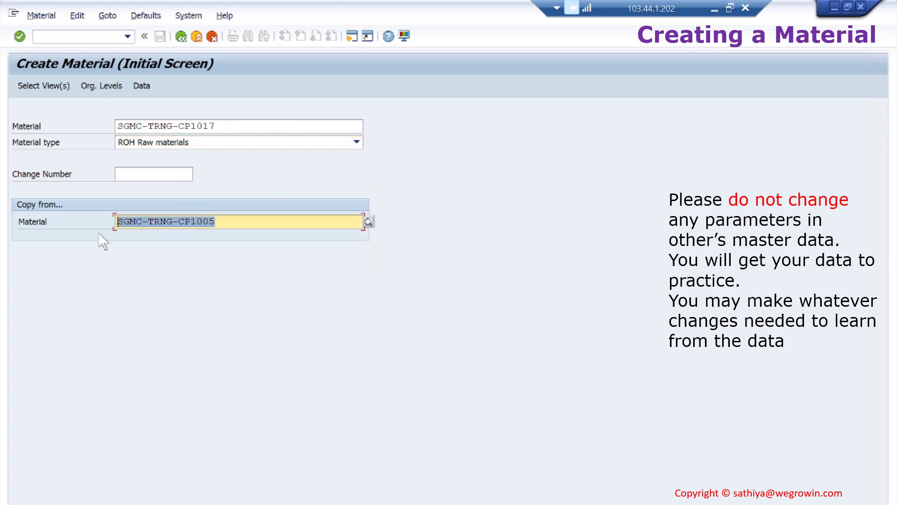
{"action": "key", "text": "Delete"}
{"action": "key", "text": "Return"}
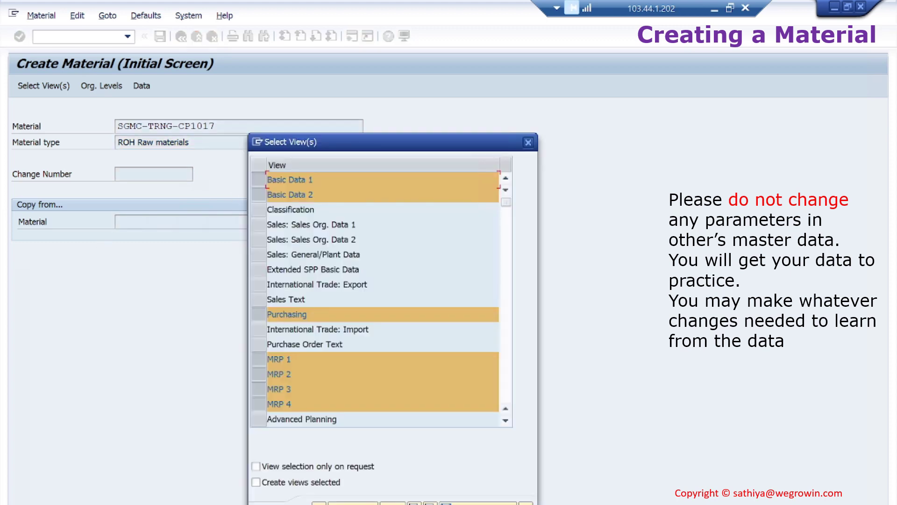
Page through the Select View(s) list and confirm the chosen views
{"action": "left_click", "coordinate": [507, 375]}
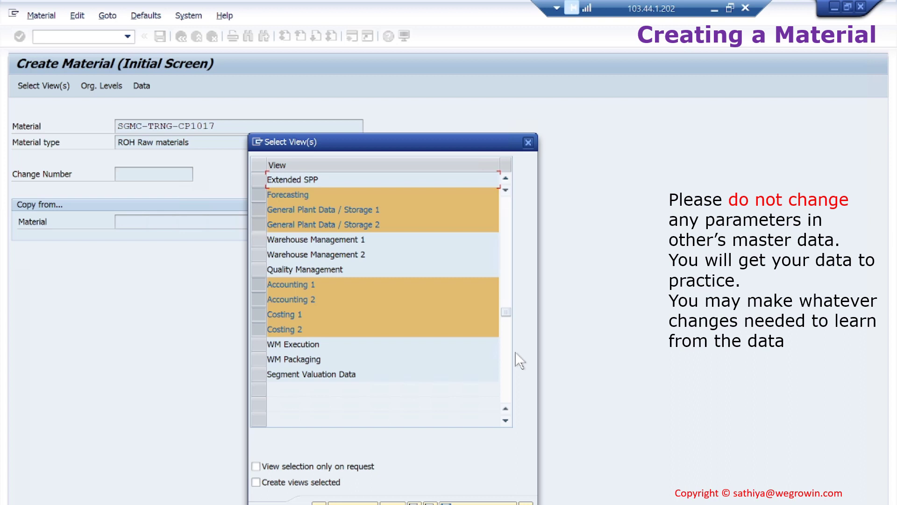
{"action": "key", "text": "Return"}
{"action": "key", "text": "Return"}
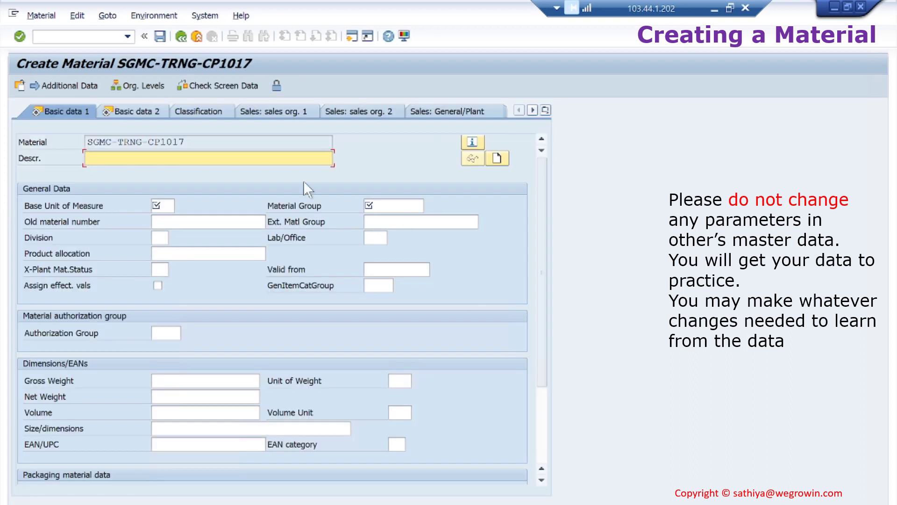
Fill in description 'asdf', base unit PC and material group L003 on Basic data 1
{"action": "type", "text": "asdf"}
{"action": "left_click", "coordinate": [160, 206]}
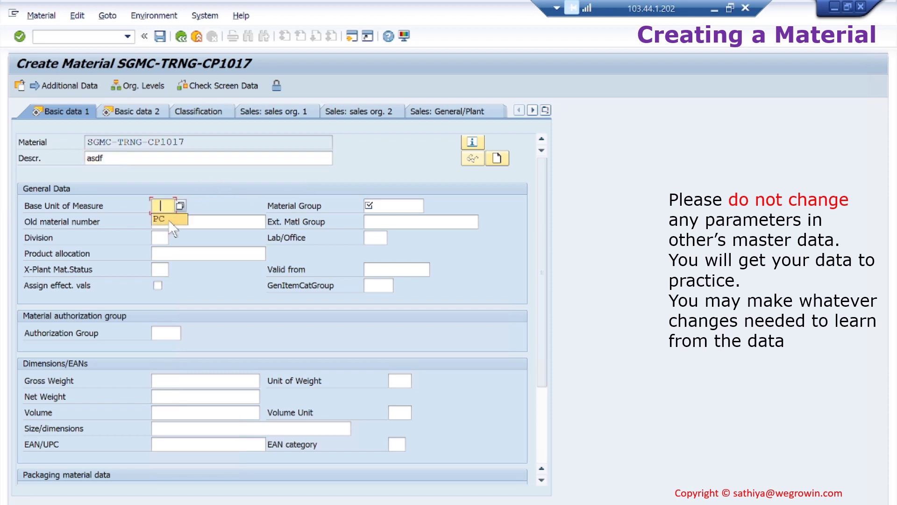
{"action": "left_click", "coordinate": [169, 218]}
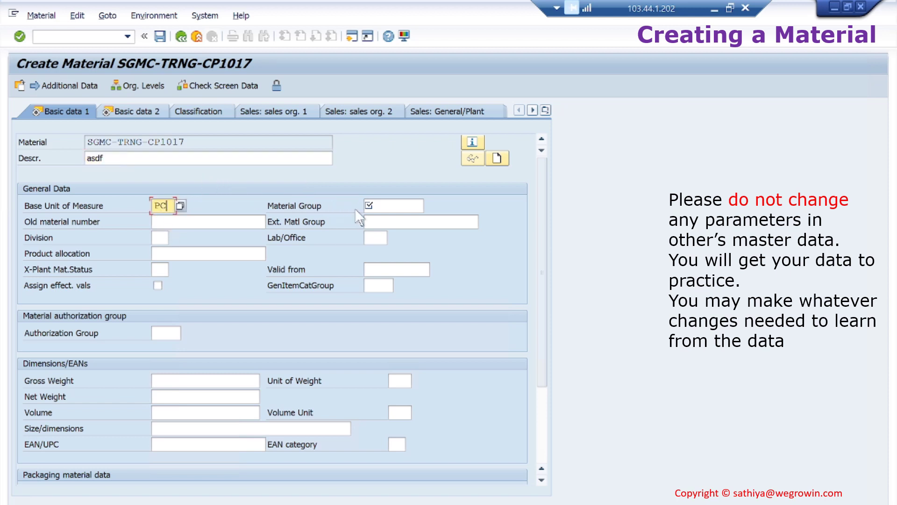
{"action": "left_click", "coordinate": [374, 205]}
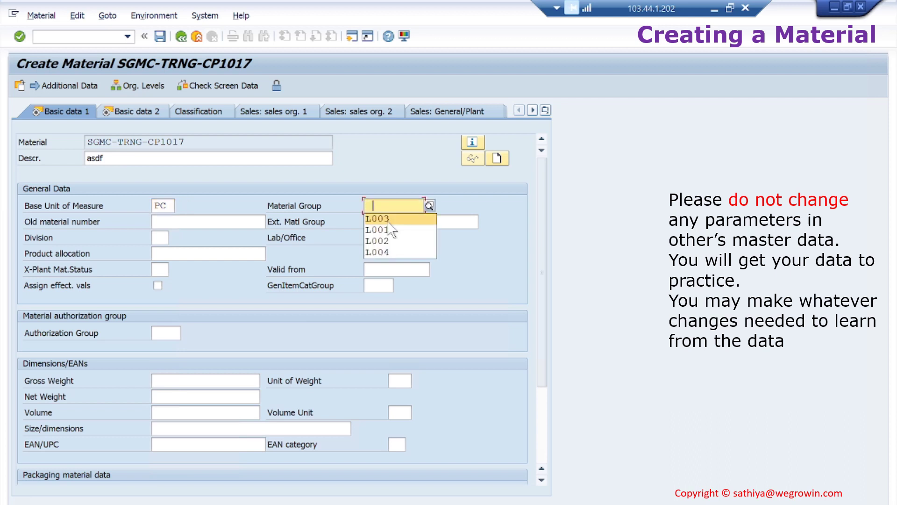
{"action": "key", "text": "Return"}
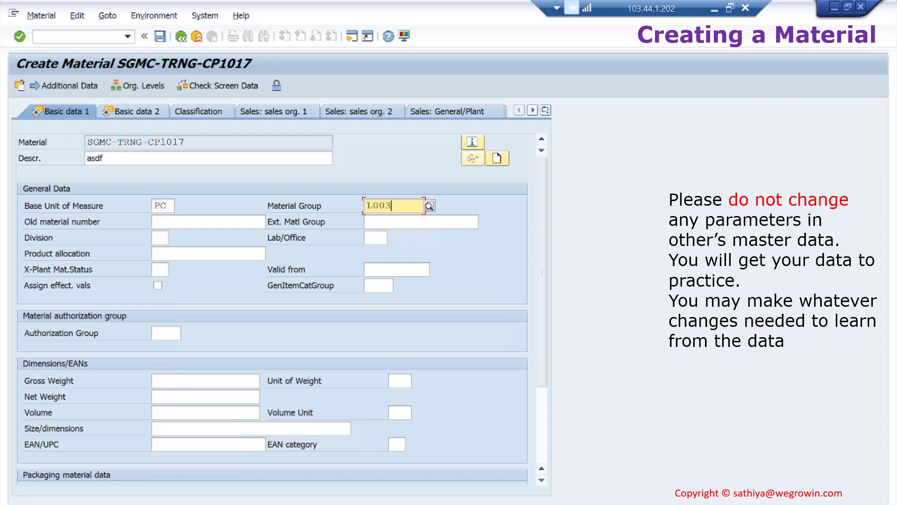
{"action": "left_click", "coordinate": [374, 238]}
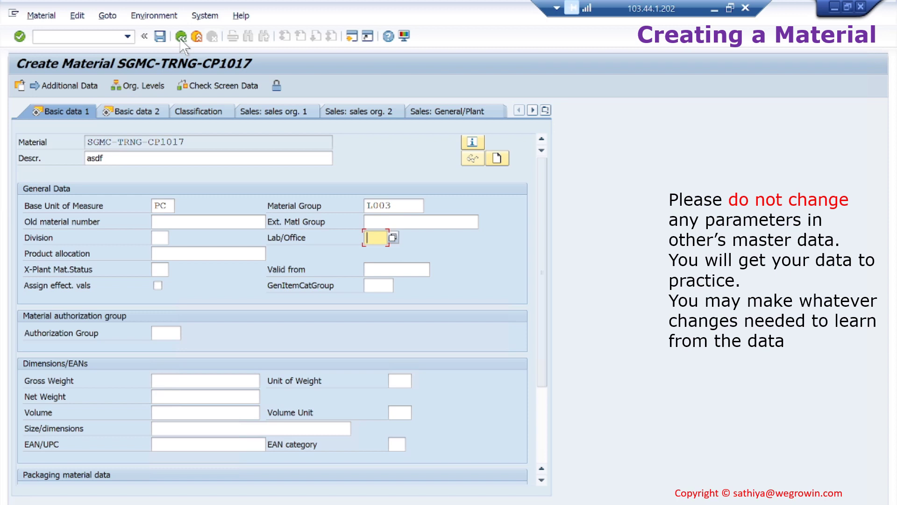
Exit the raw material without saving and minimise the remote SAP session
{"action": "left_click", "coordinate": [180, 36]}
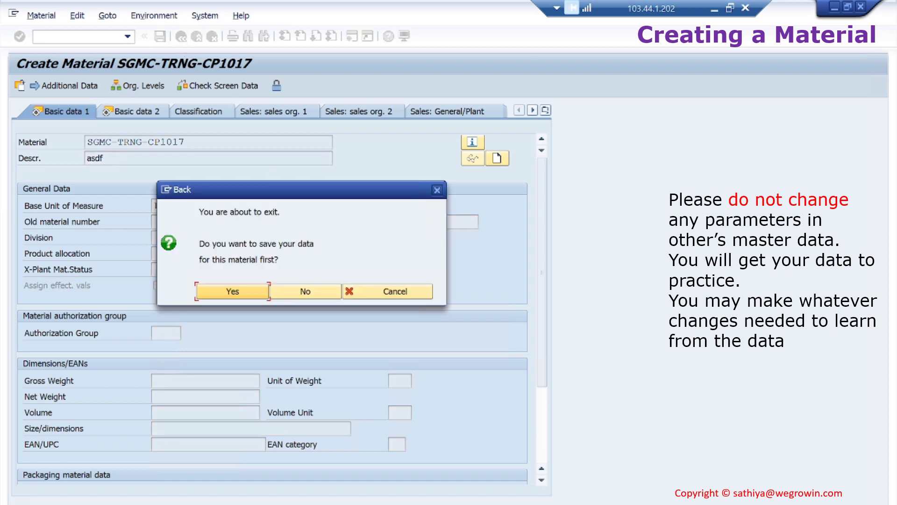
{"action": "left_click", "coordinate": [310, 291]}
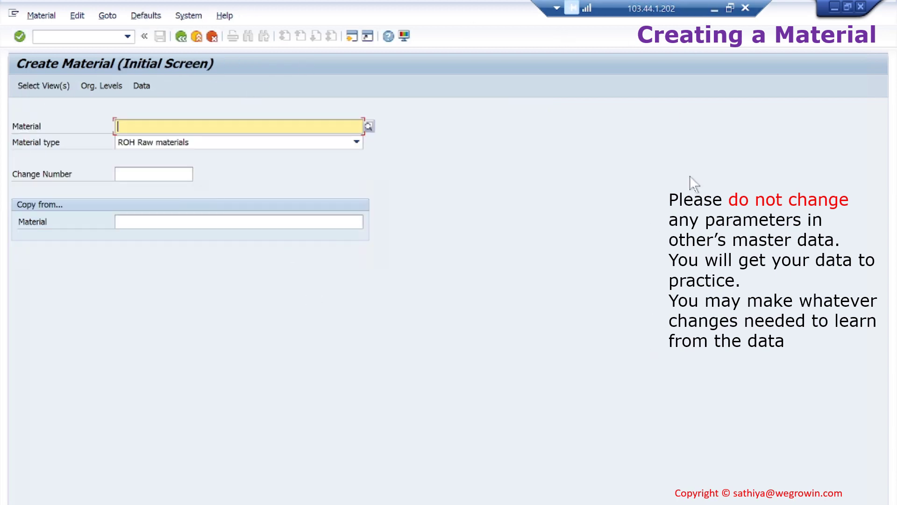
{"action": "left_click", "coordinate": [715, 6]}
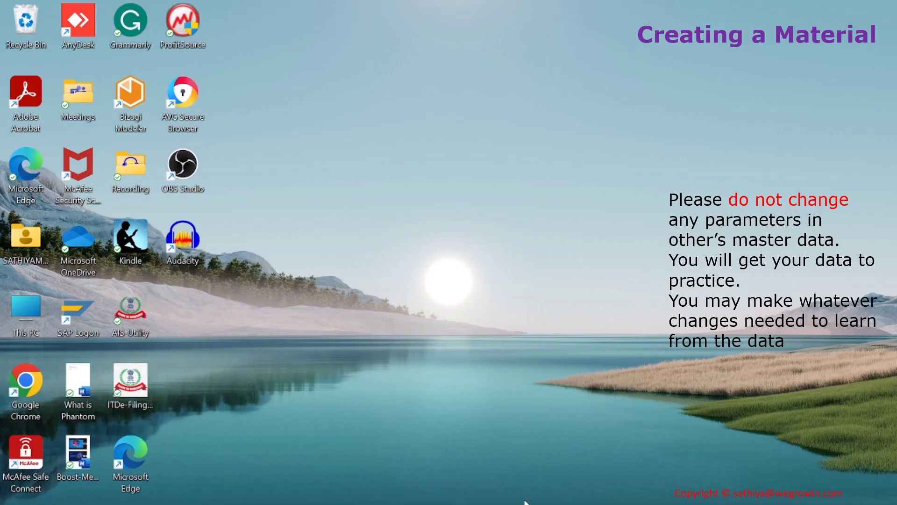